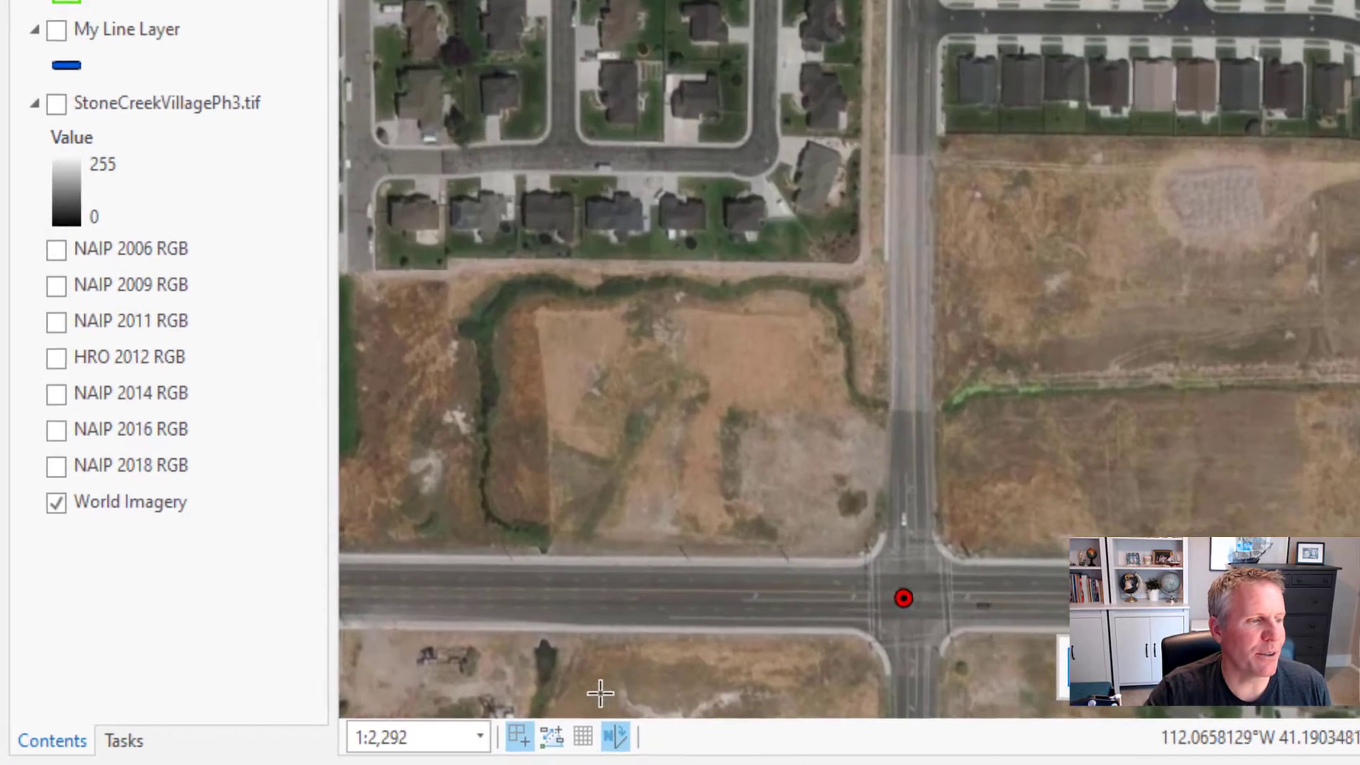
- With dynamic constraints on, sketch a Cogo Lines segment from the road intersection point at bearing 72.3104-1 for 351.5 ft
mouse_move(551, 737)
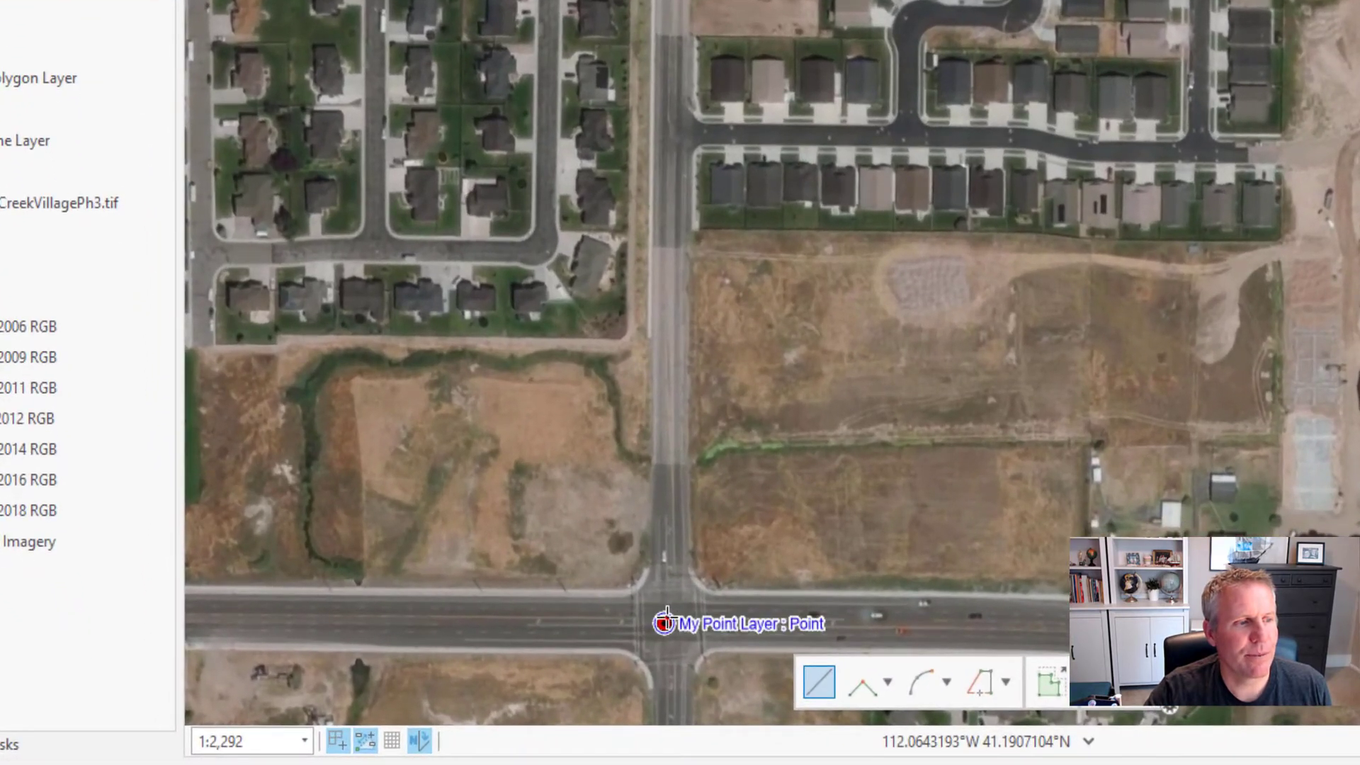
left_click(441, 683)
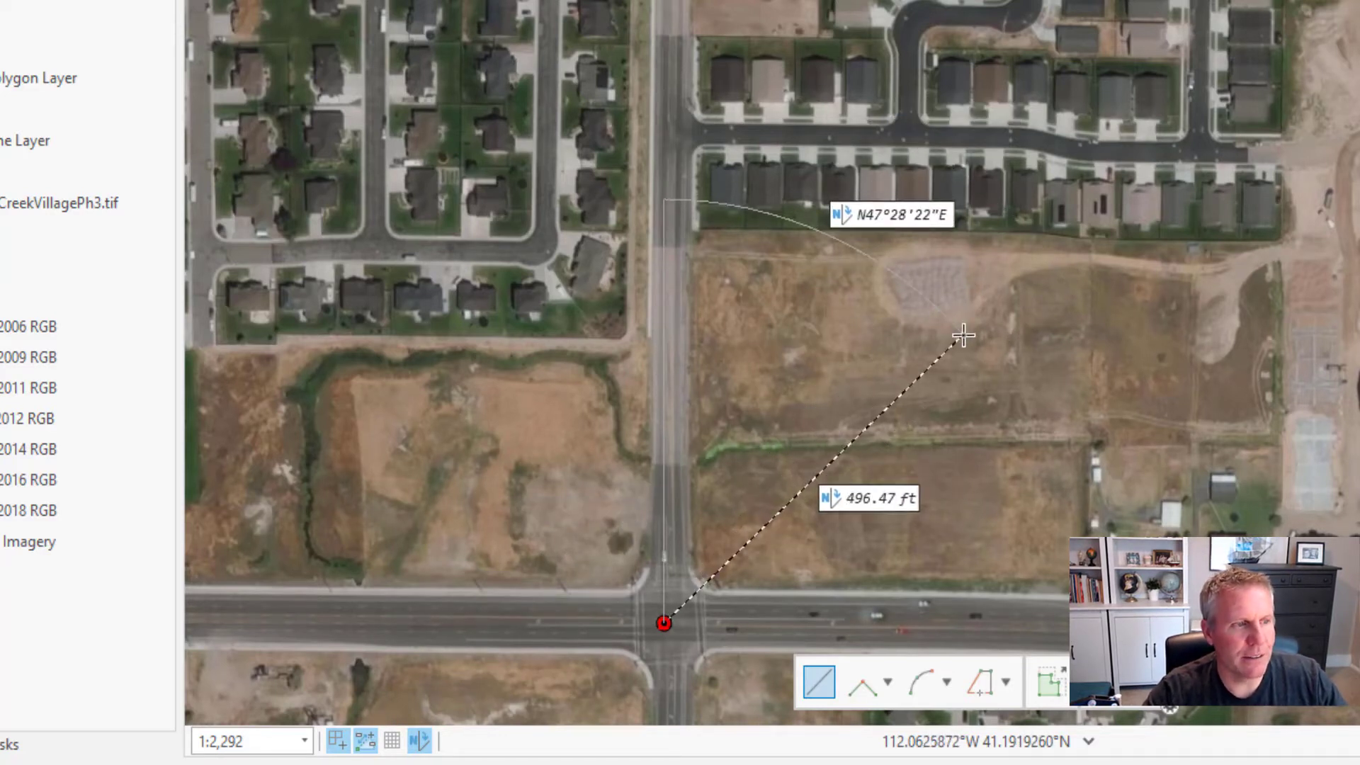
key("Tab")
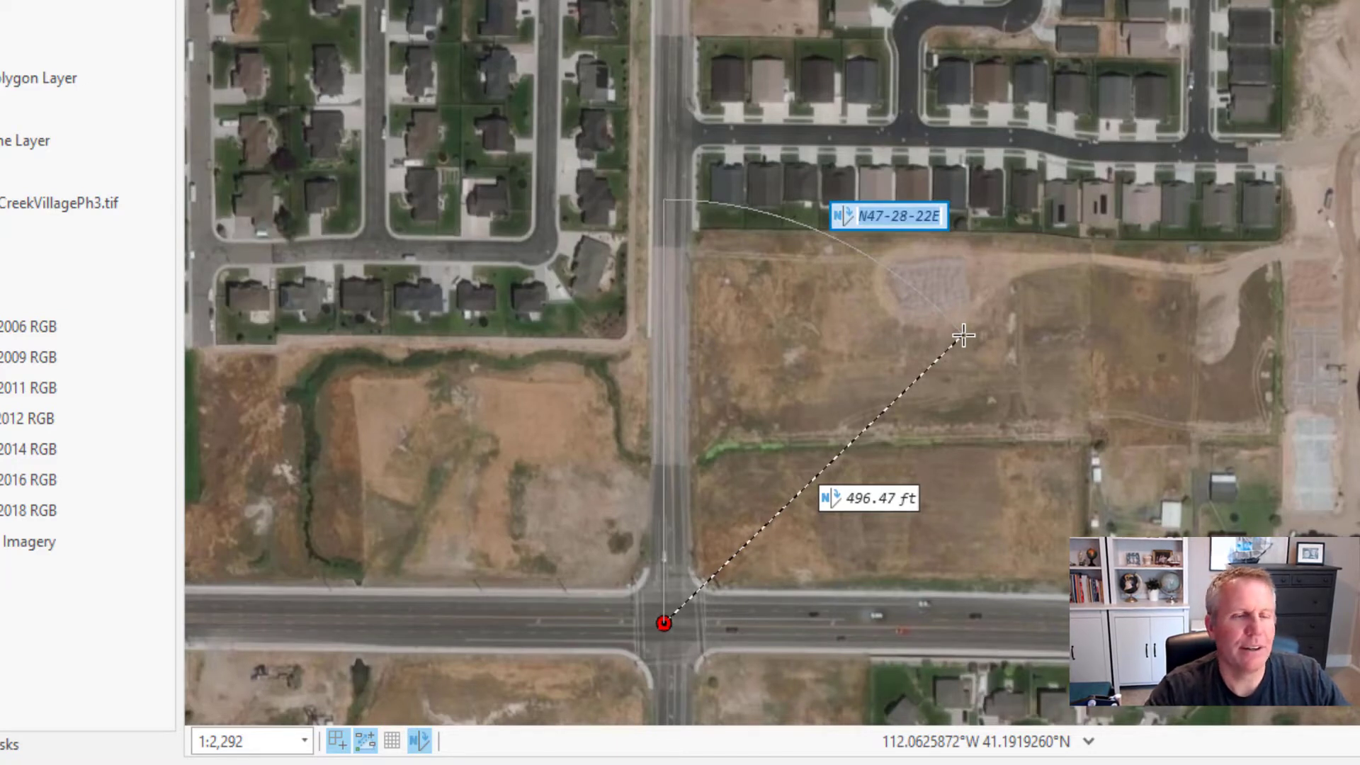
type("72.")
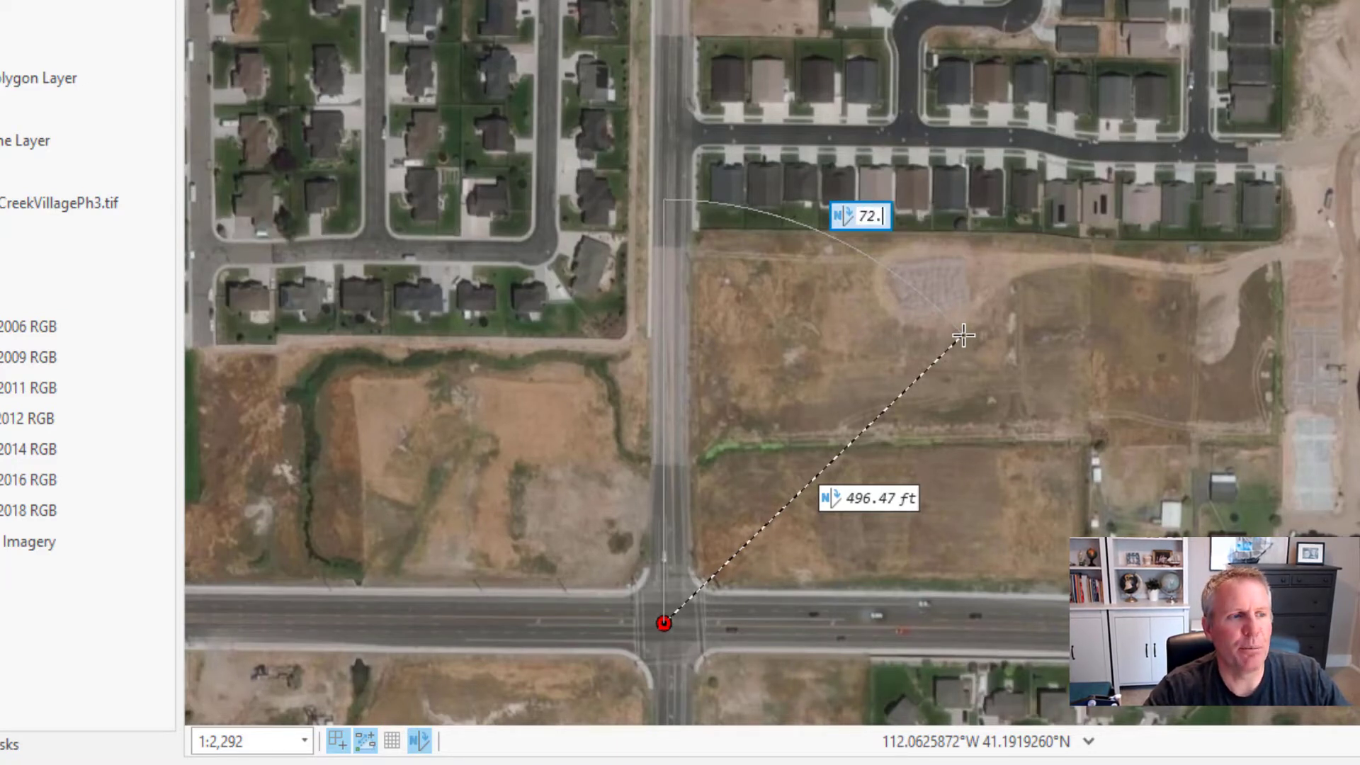
type("3104-1")
key("Tab")
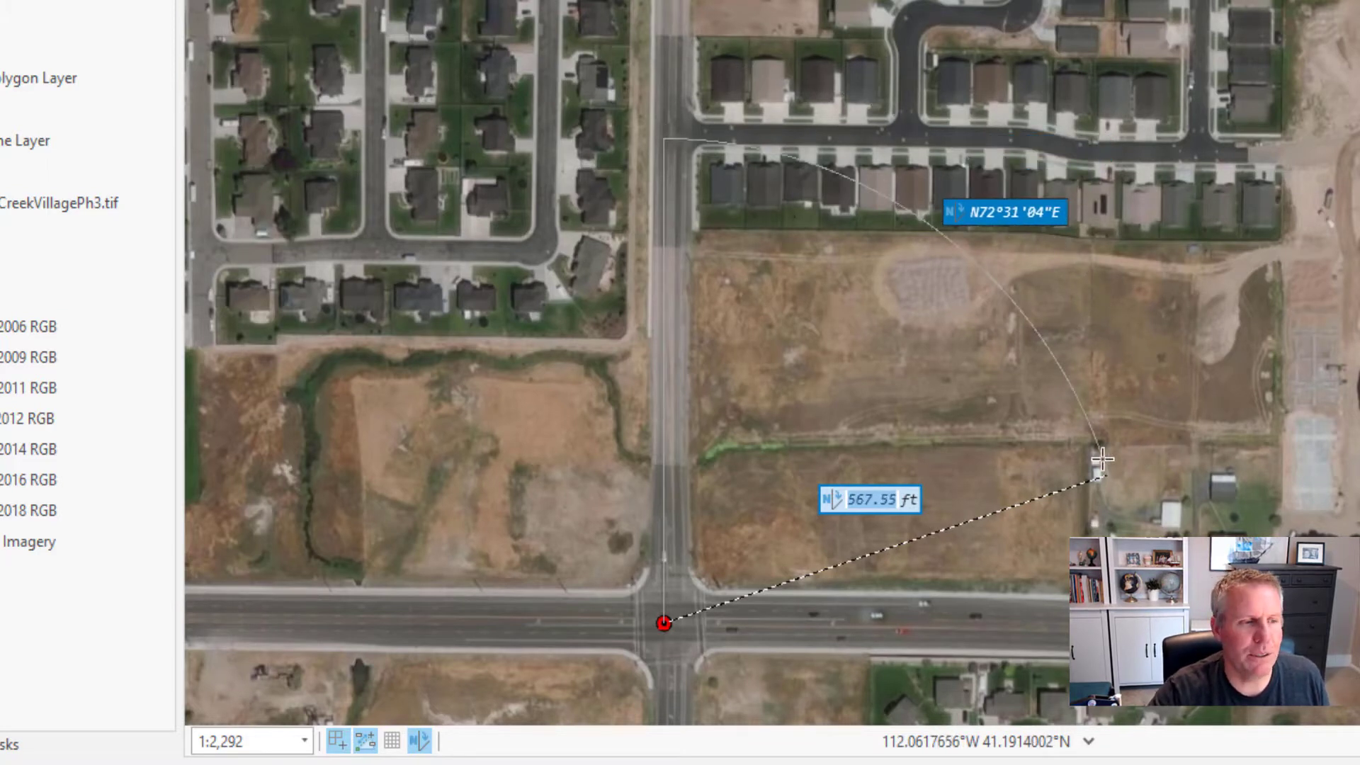
type("351.5")
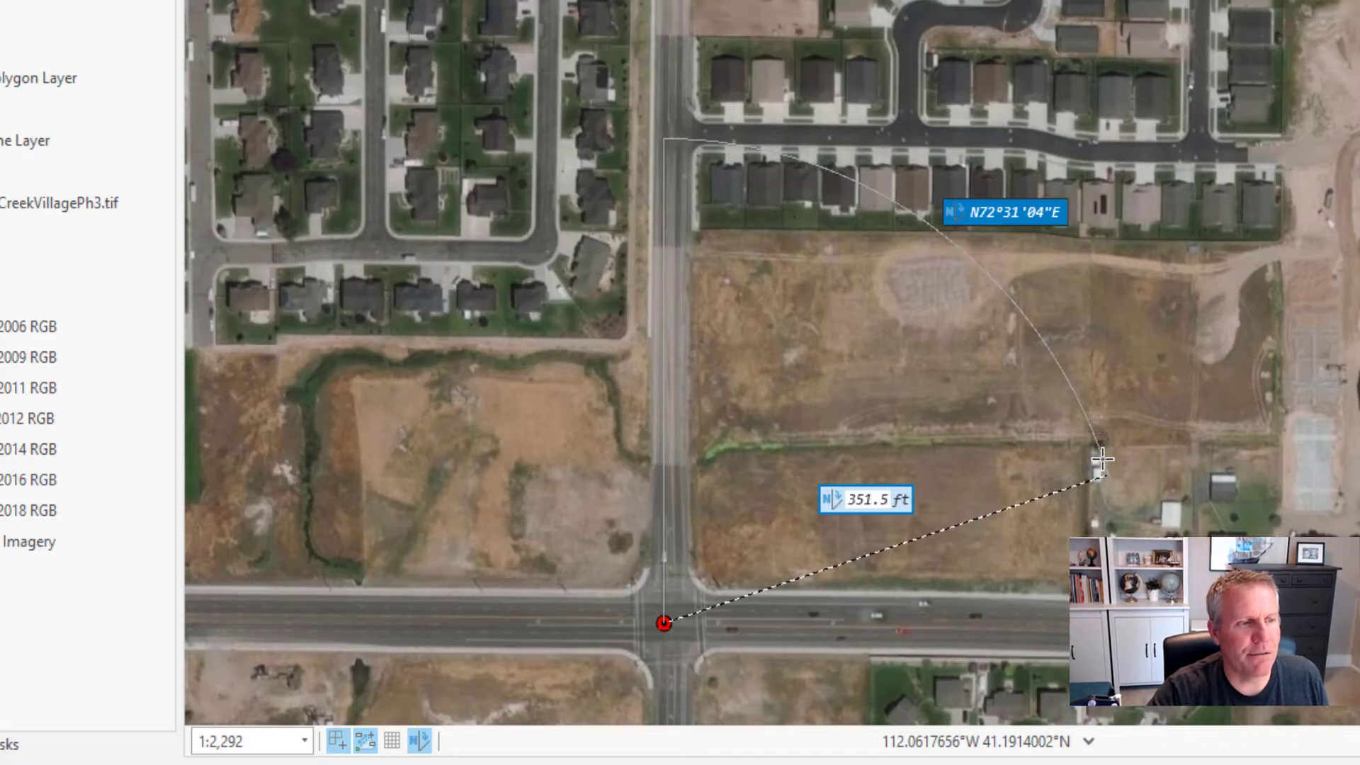
key("Return")
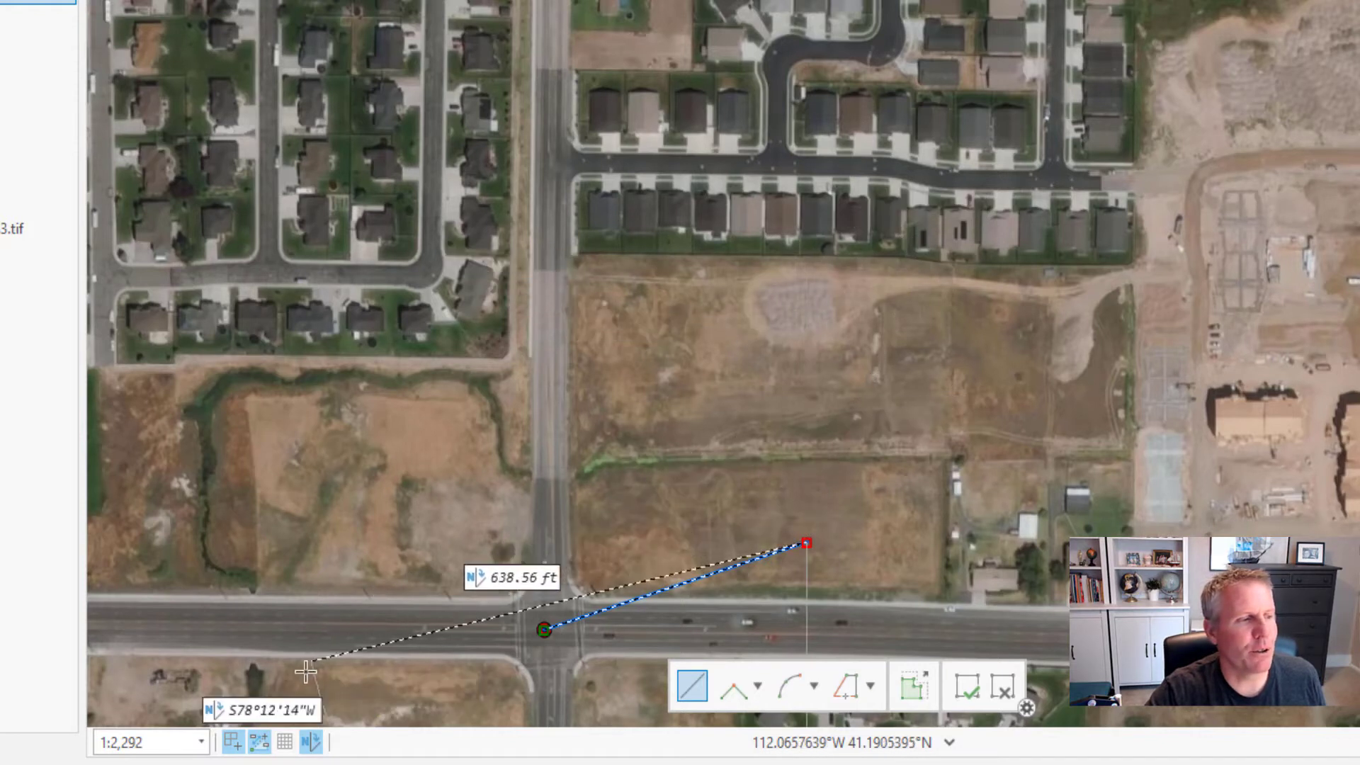
- Make Distance the default input constraint and add a second segment 451 ft long at bearing 10-4
mouse_move(261, 741)
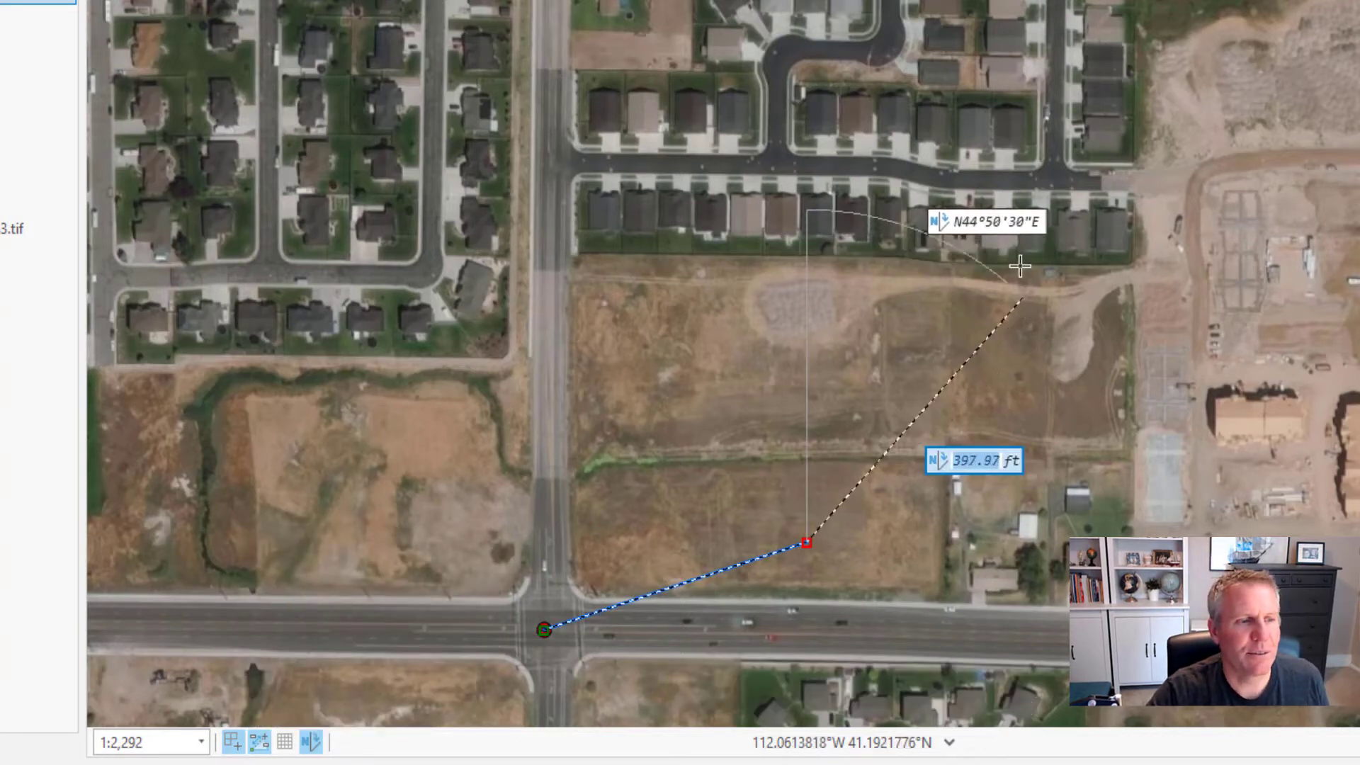
type("451")
key("Tab")
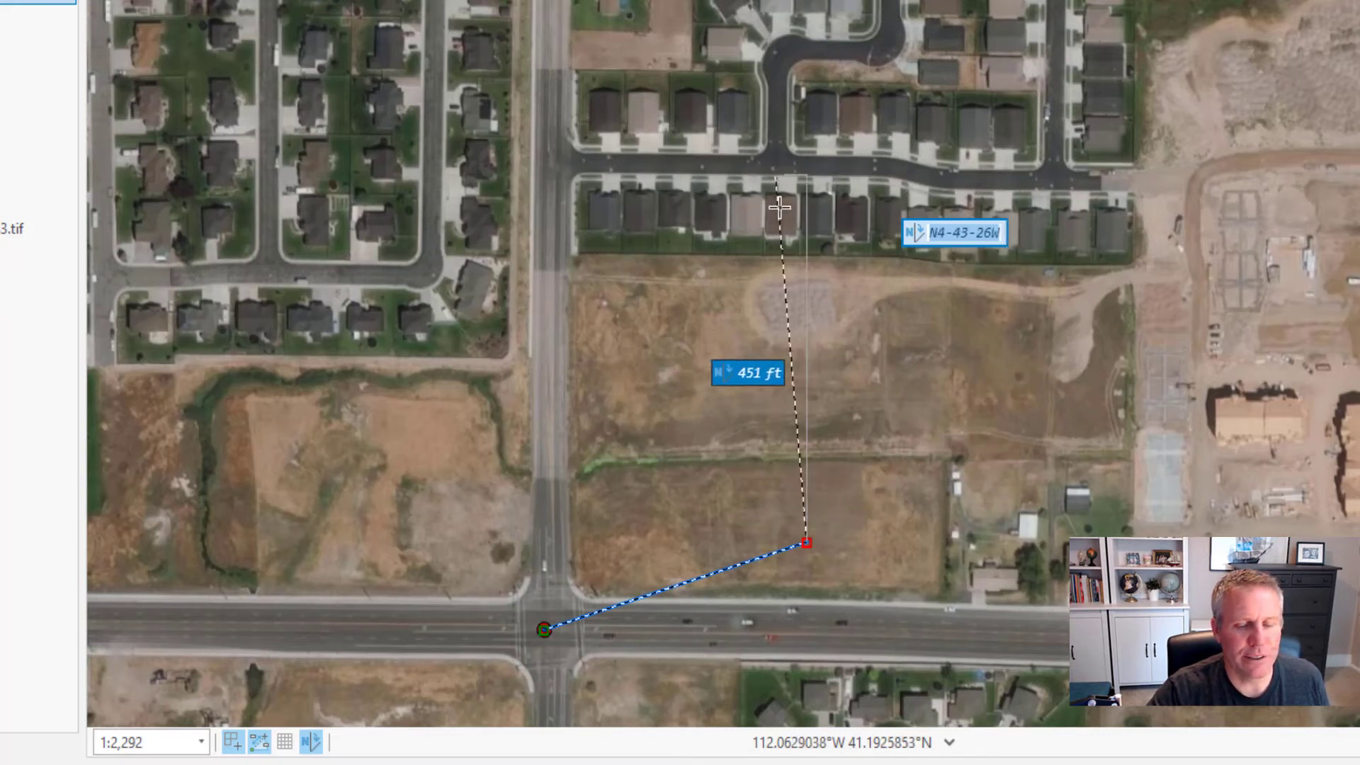
type("10-4")
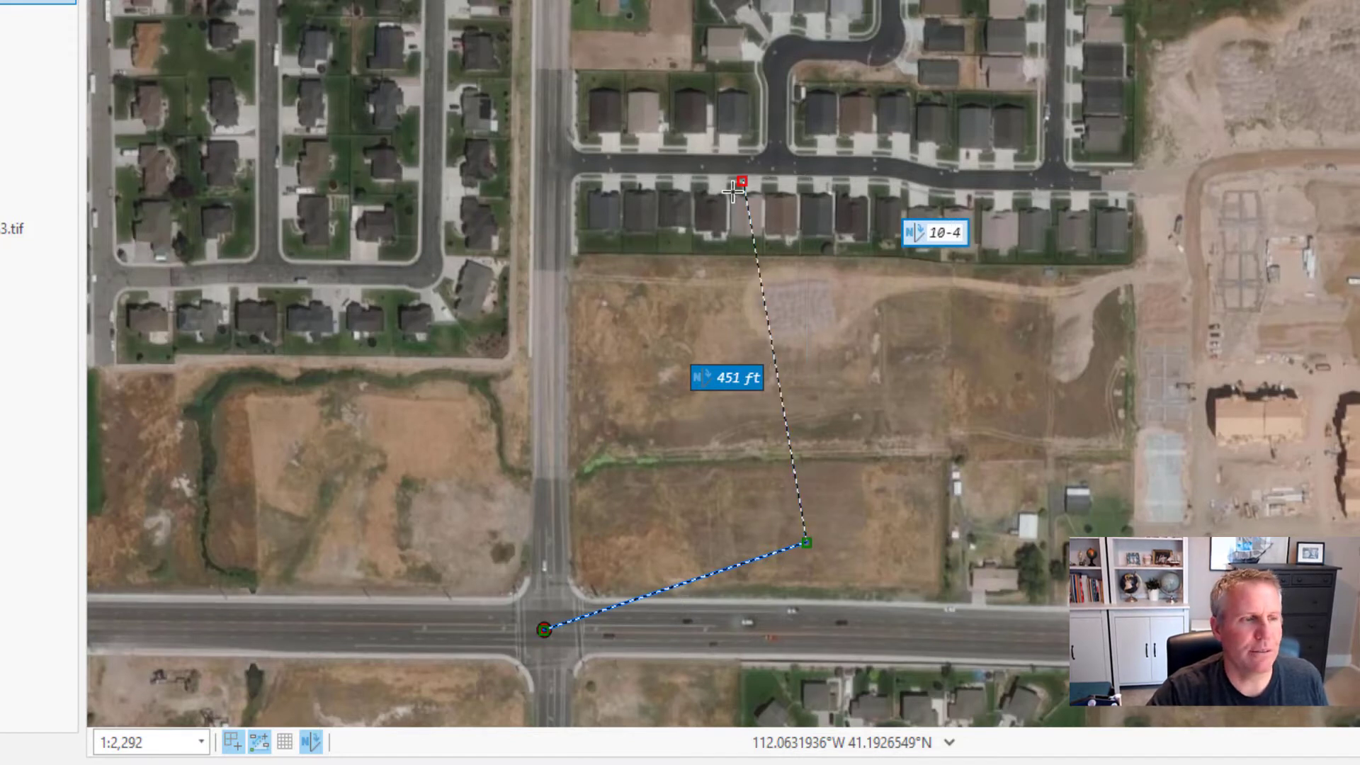
key("Return")
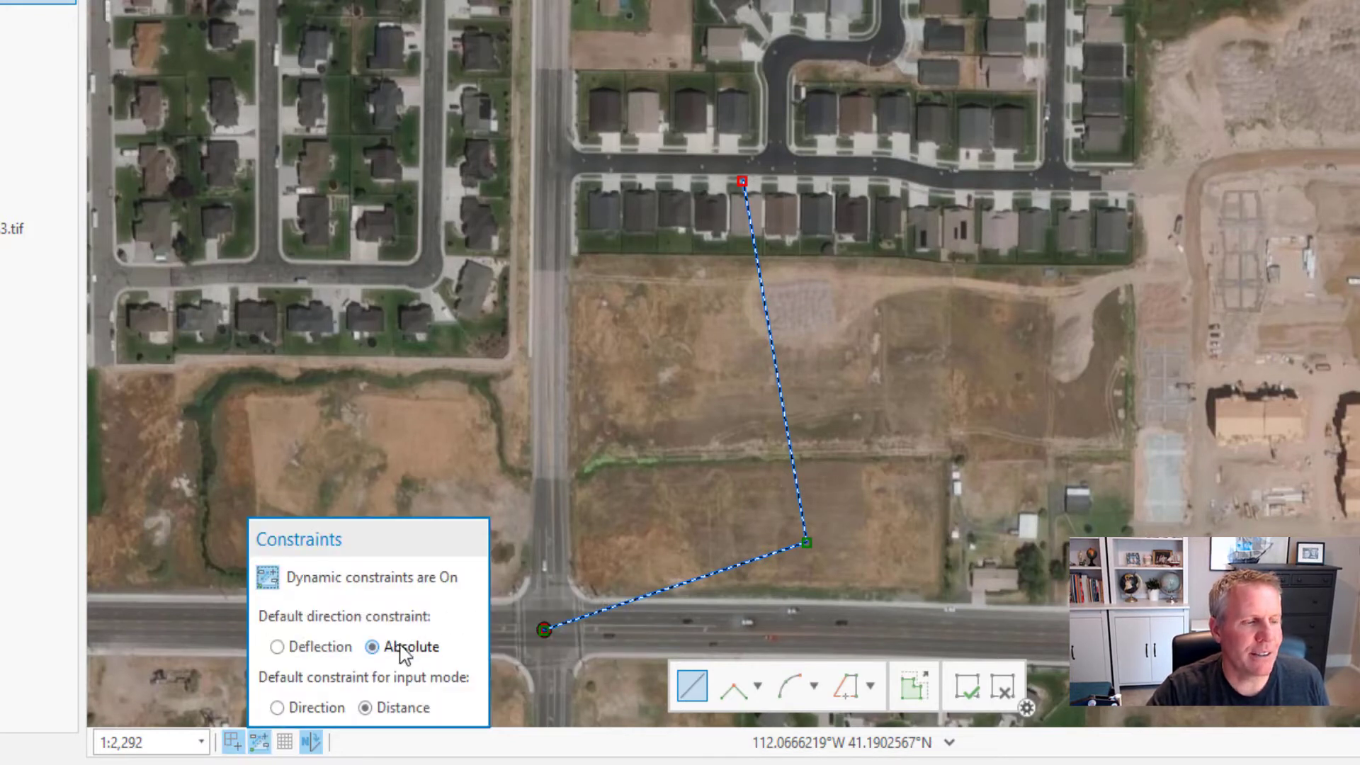
- Set the default direction constraint to Deflection and constrain the third segment to a 45° deflection angle
left_click(276, 647)
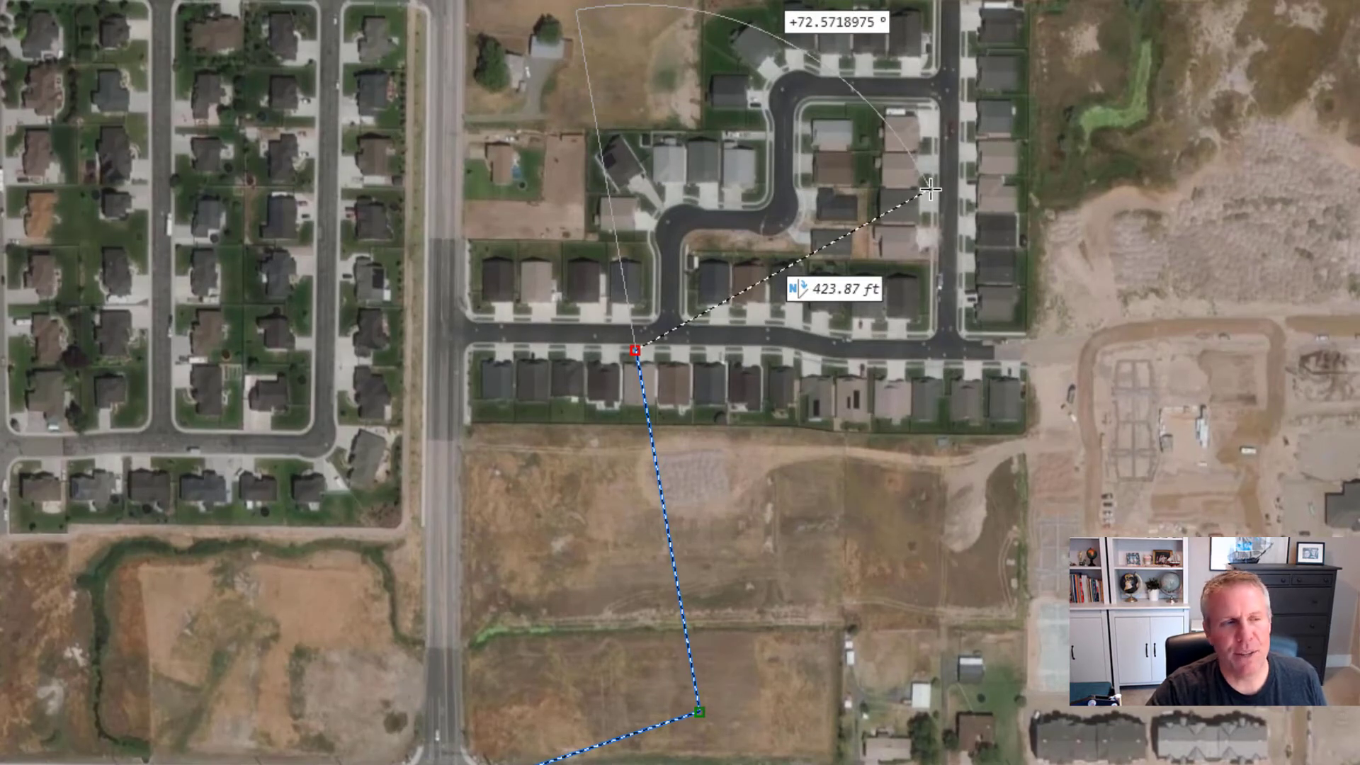
key("Tab")
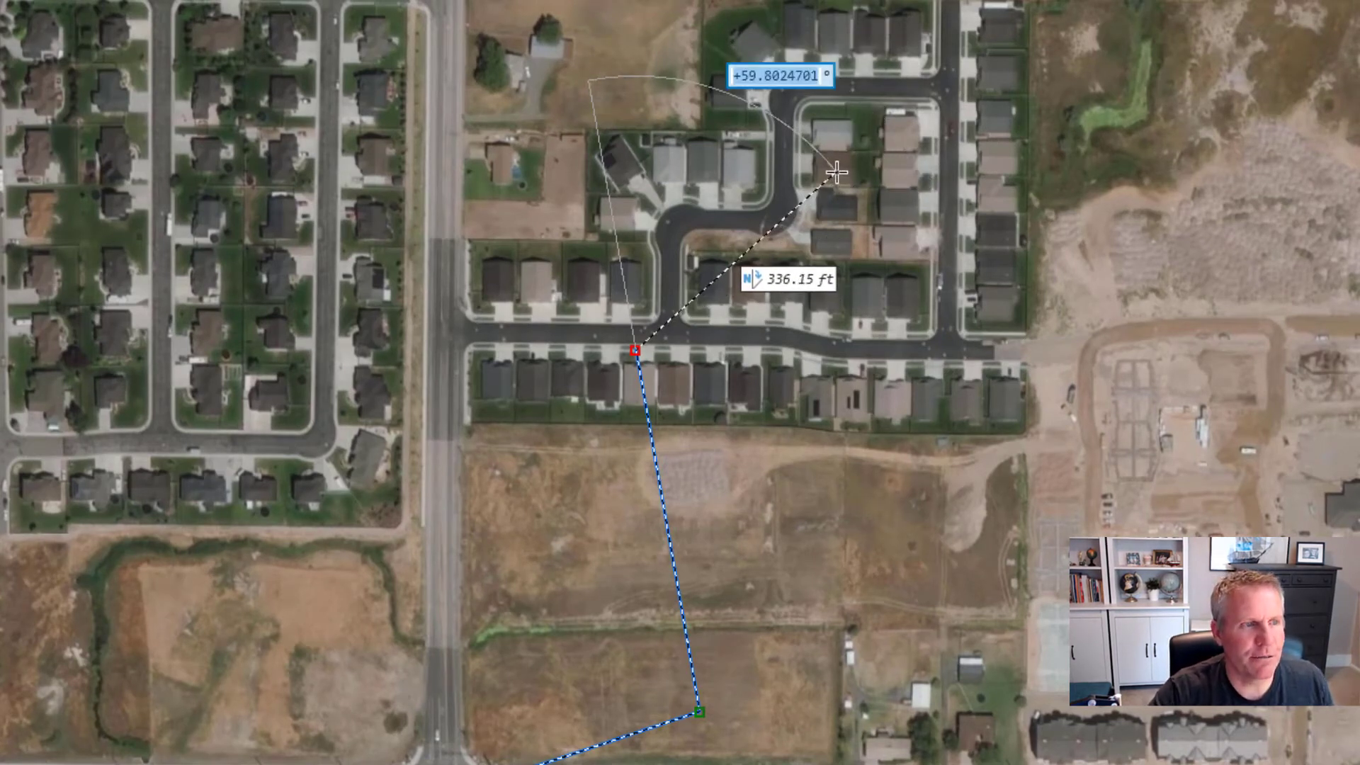
type("45")
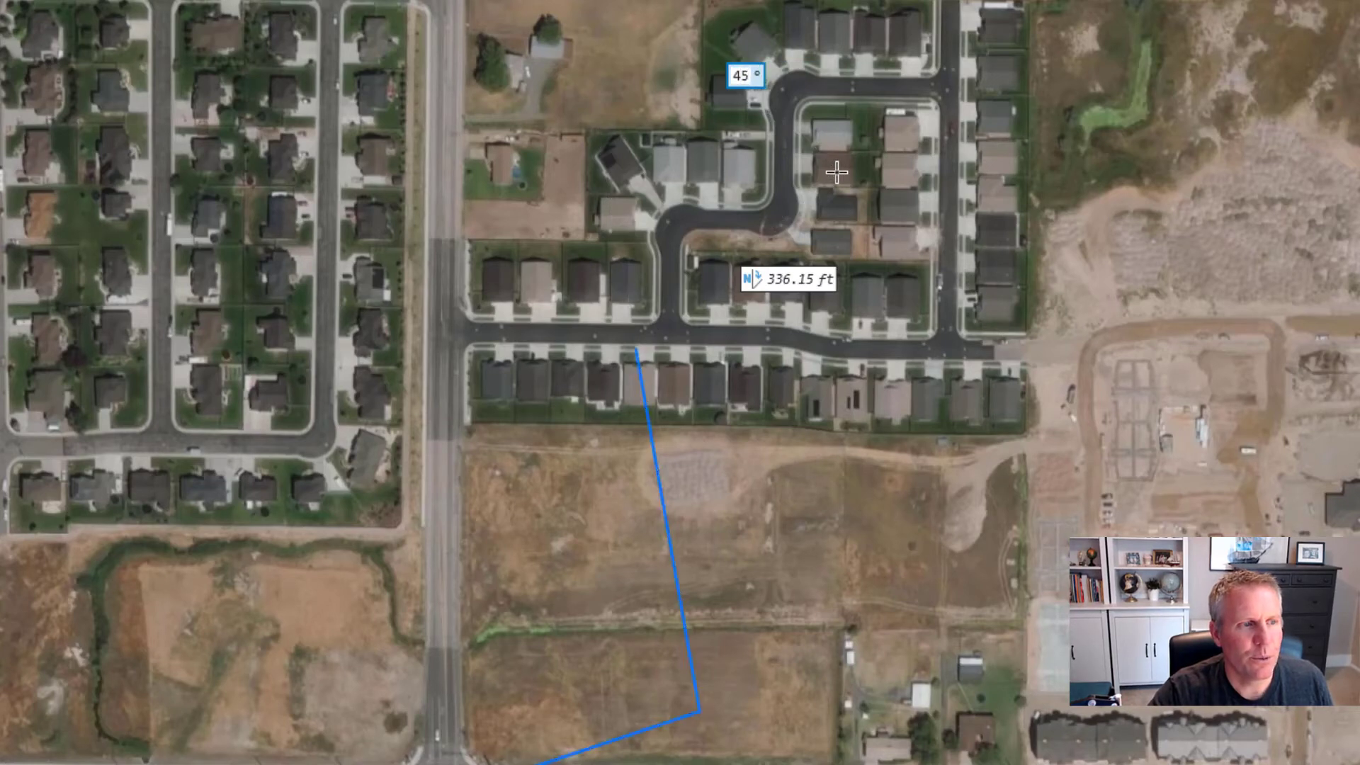
key("Tab")
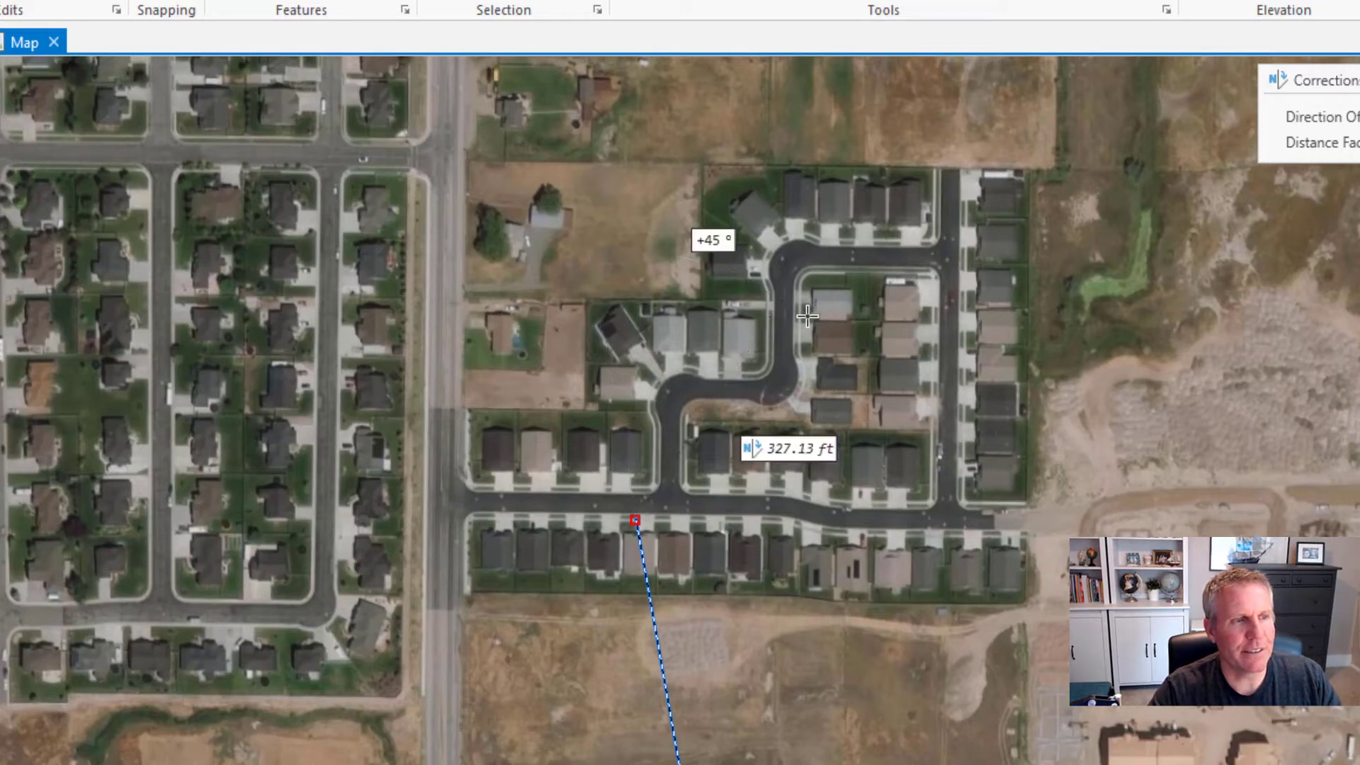
- Release the deflection angle and constrain the third segment to -45° instead
key("Escape")
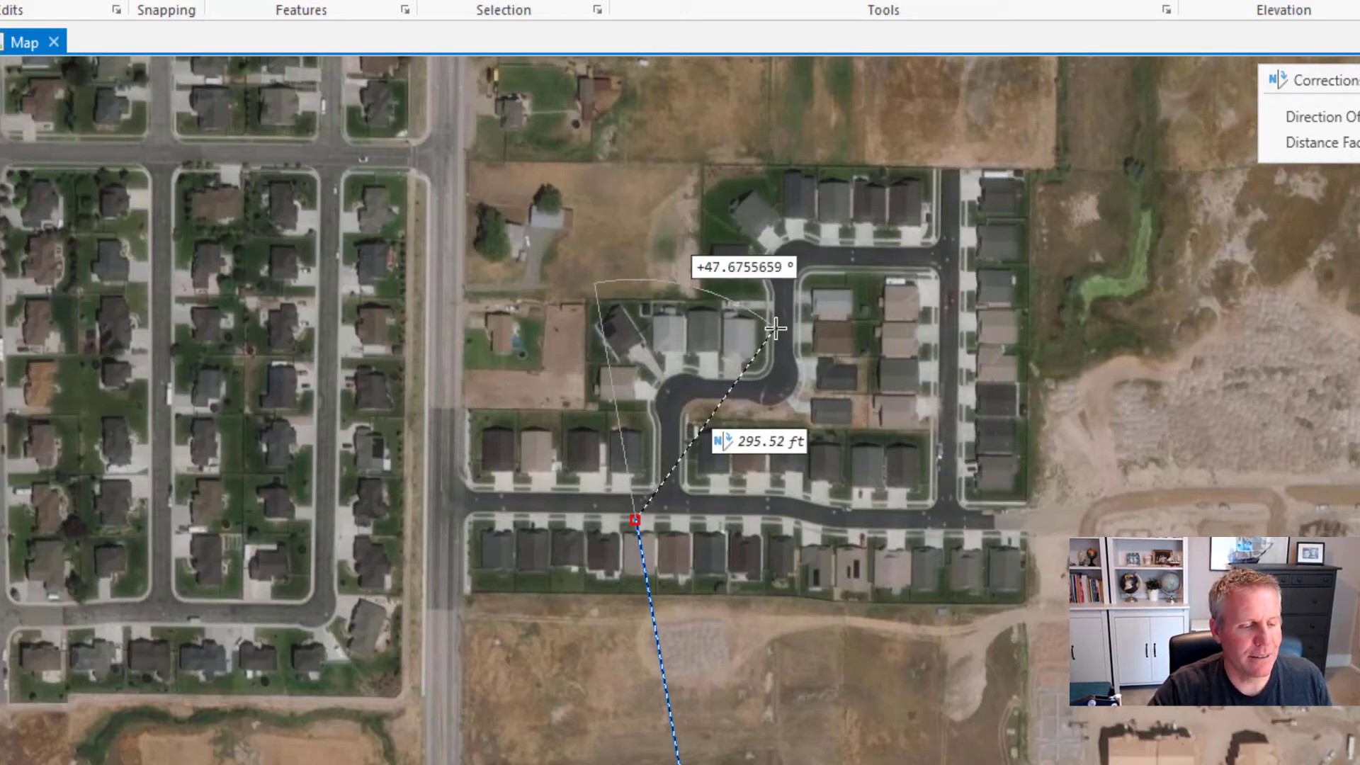
key("Tab")
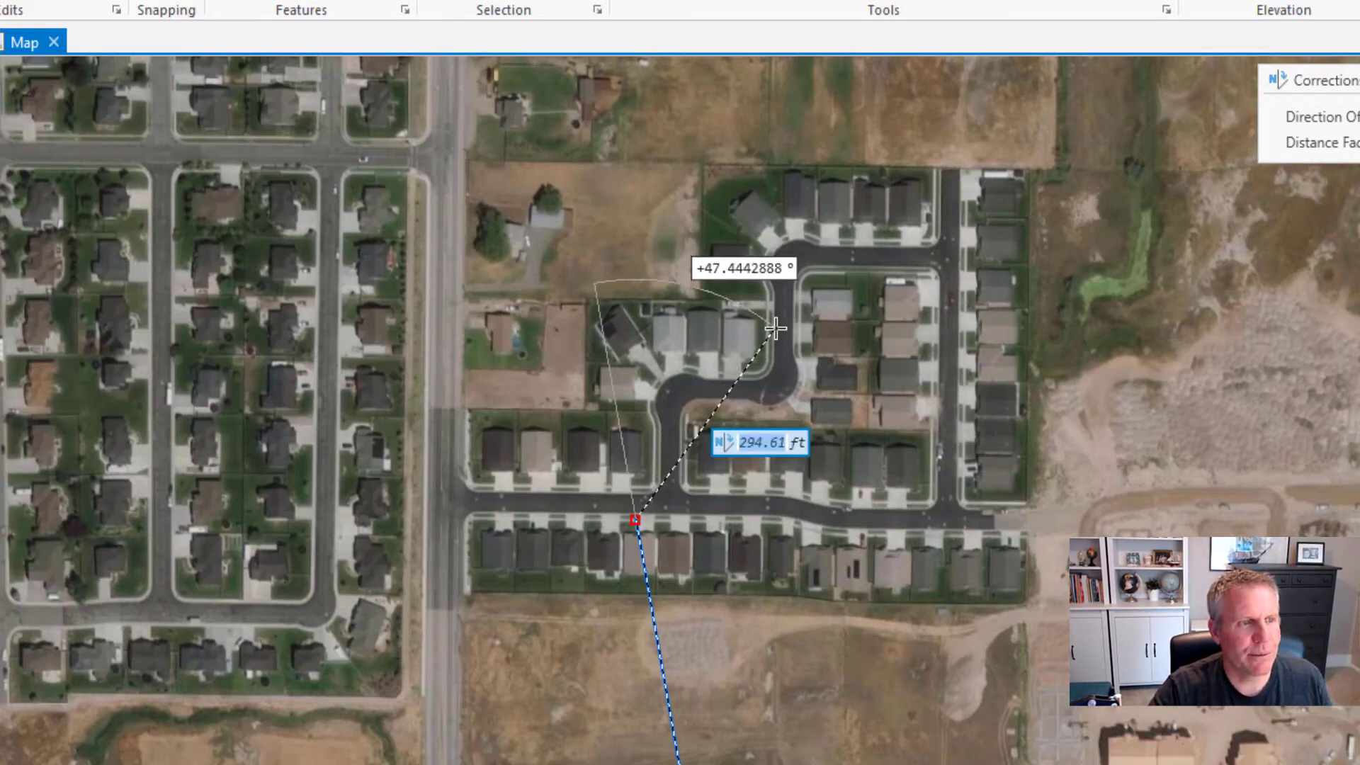
key("Tab")
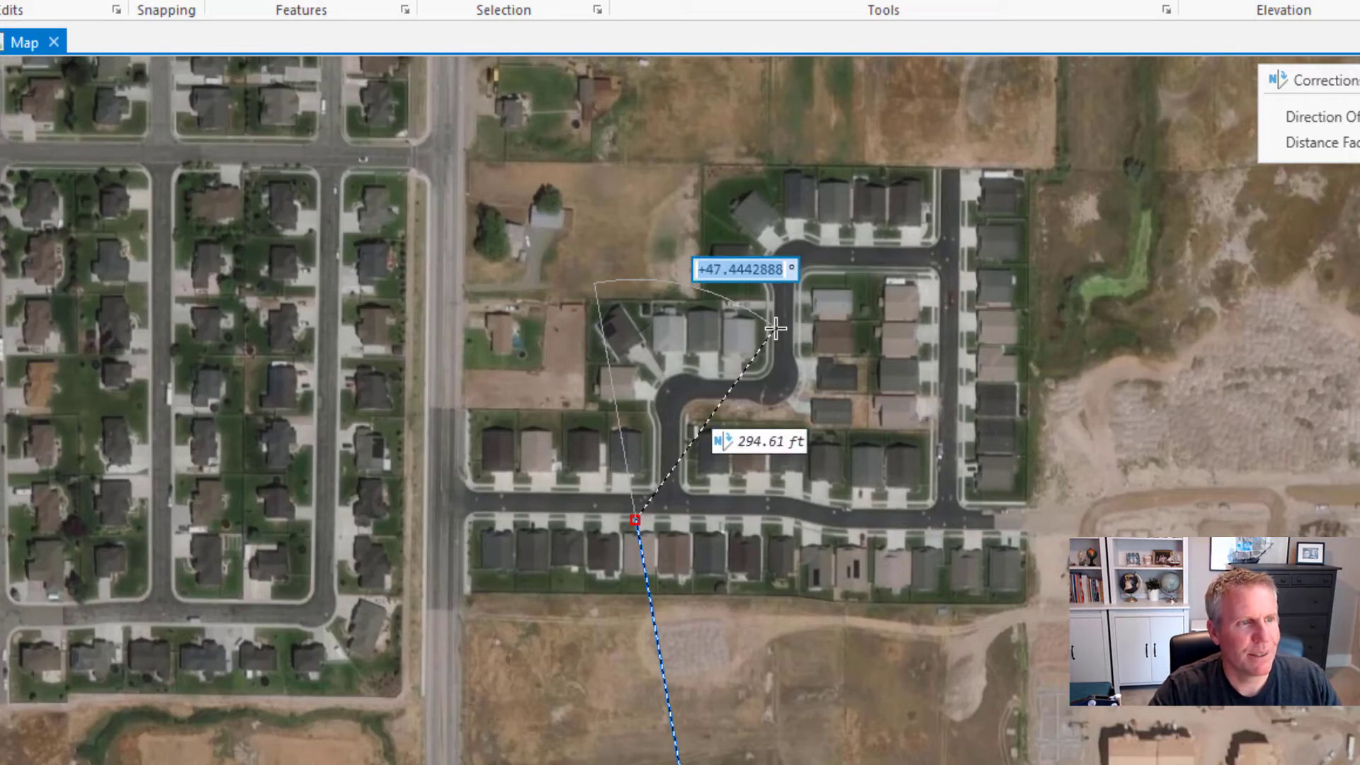
type("-45")
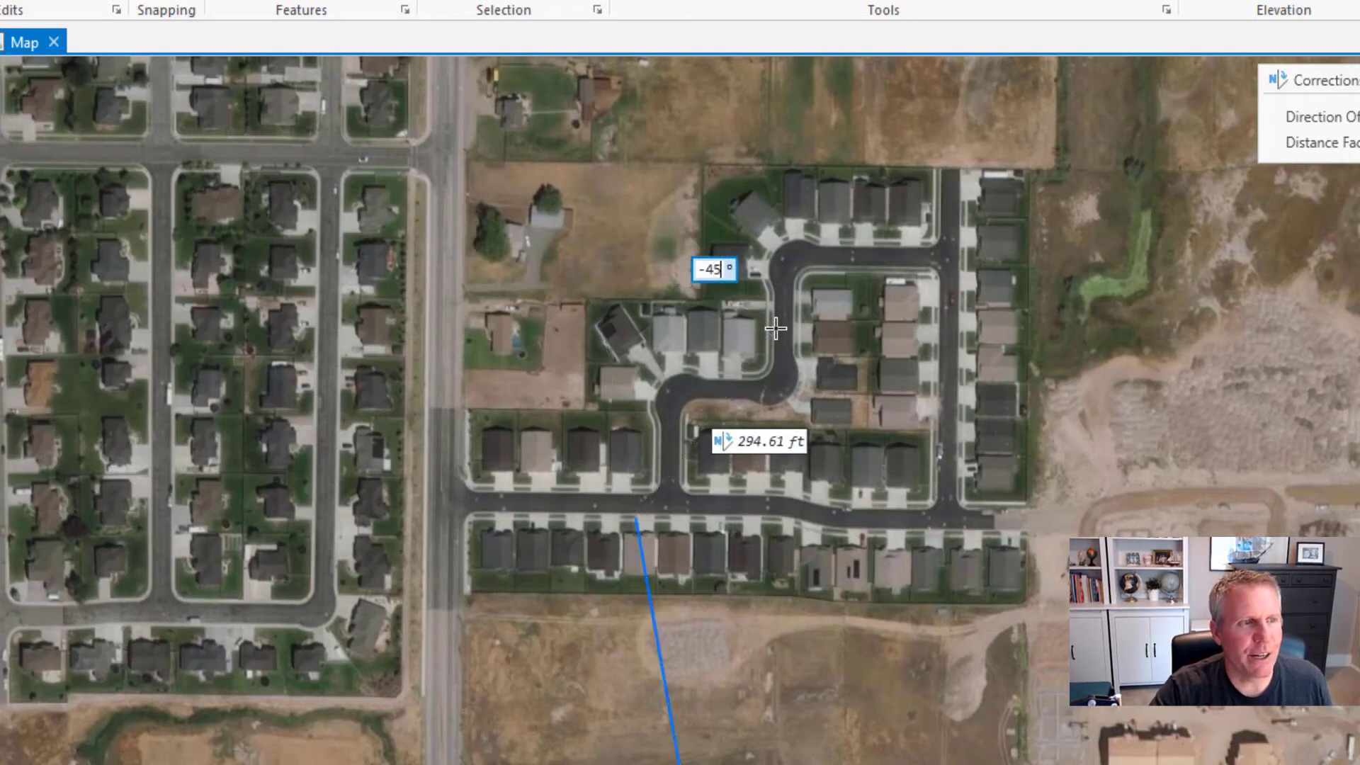
key("Tab")
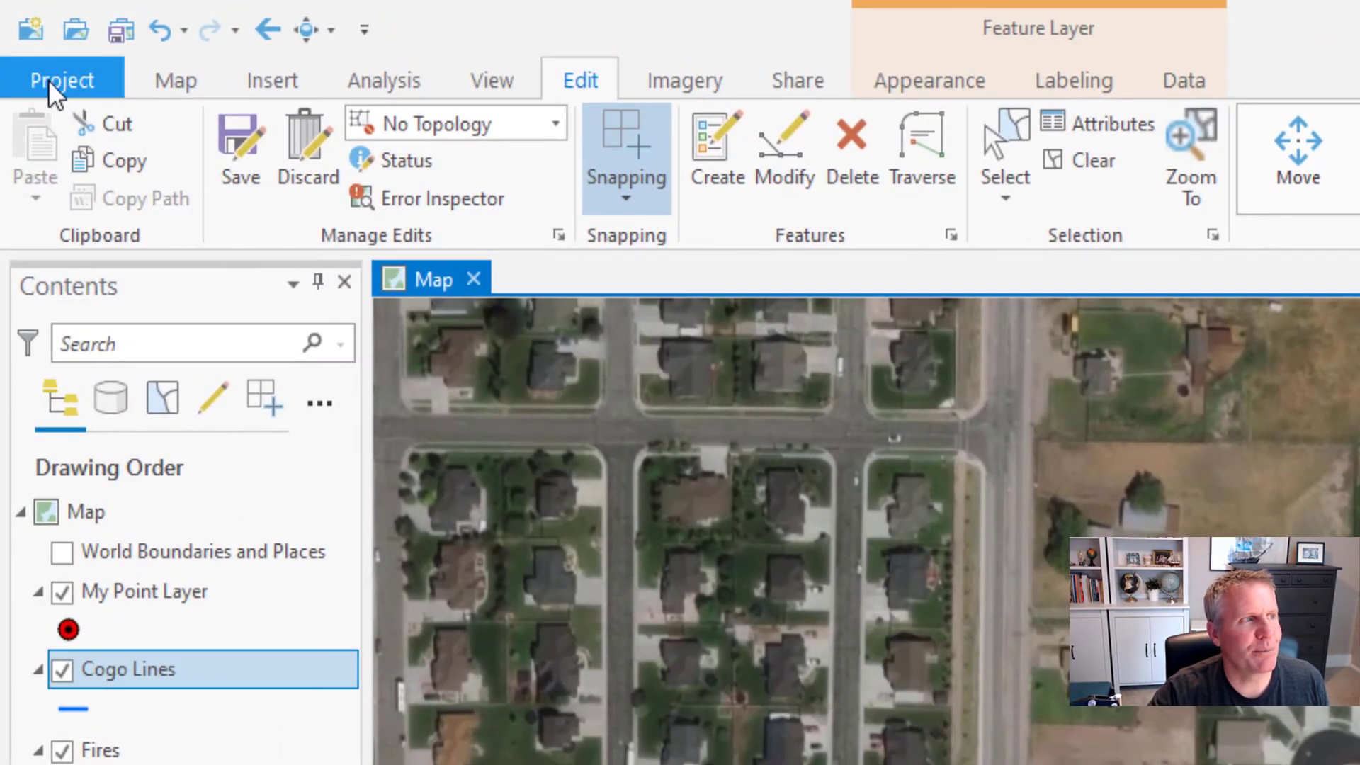
- Review the Quadrant Bearing, Polar, South Azimuth and North Azimuth direction units in the project options, then return to the map without changes
left_click(25, 35)
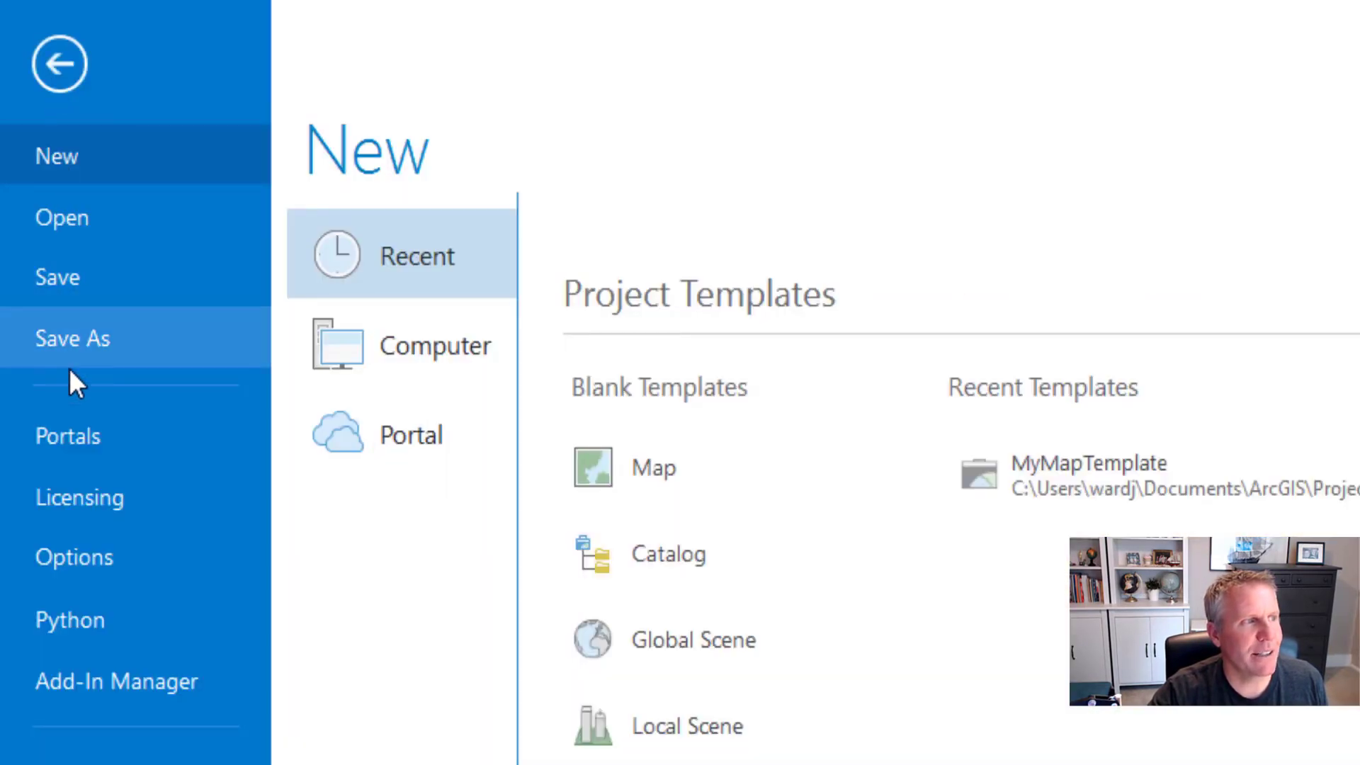
left_click(62, 552)
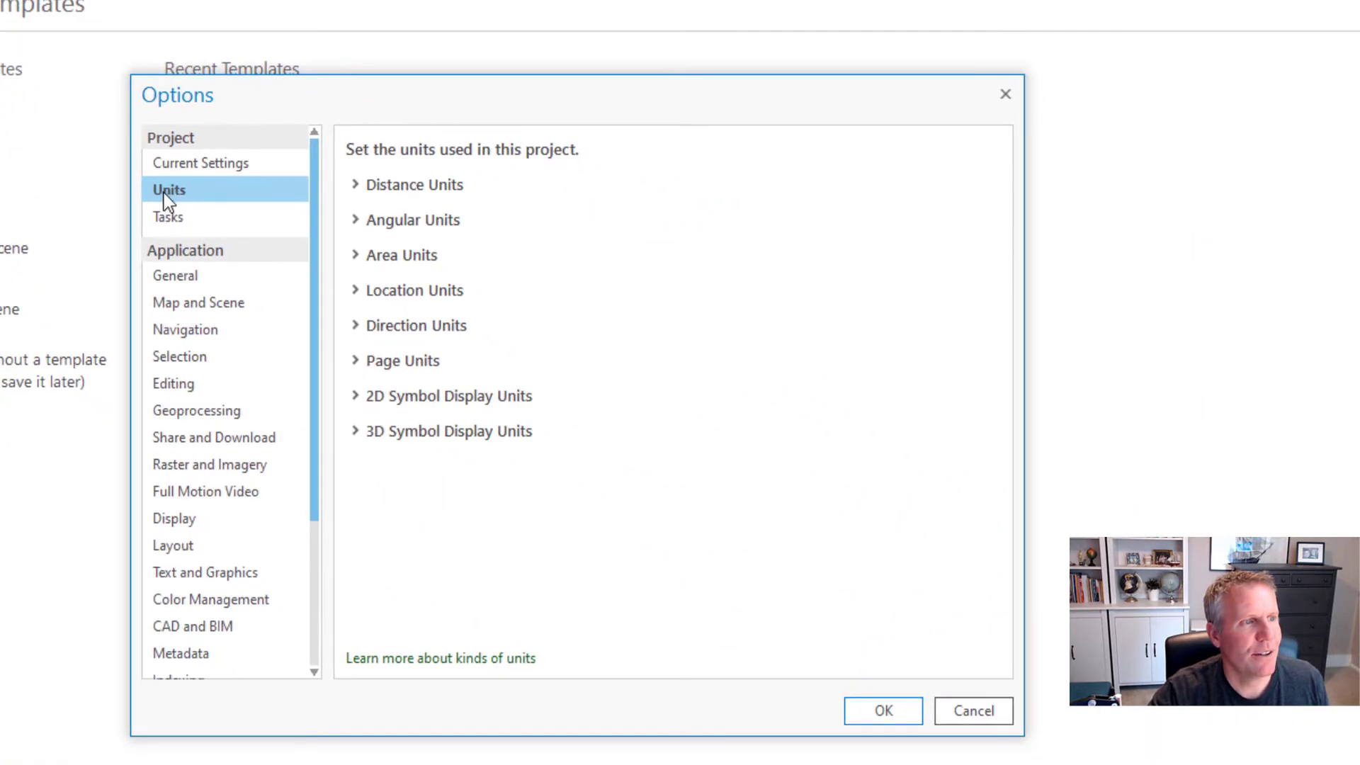
left_click(359, 327)
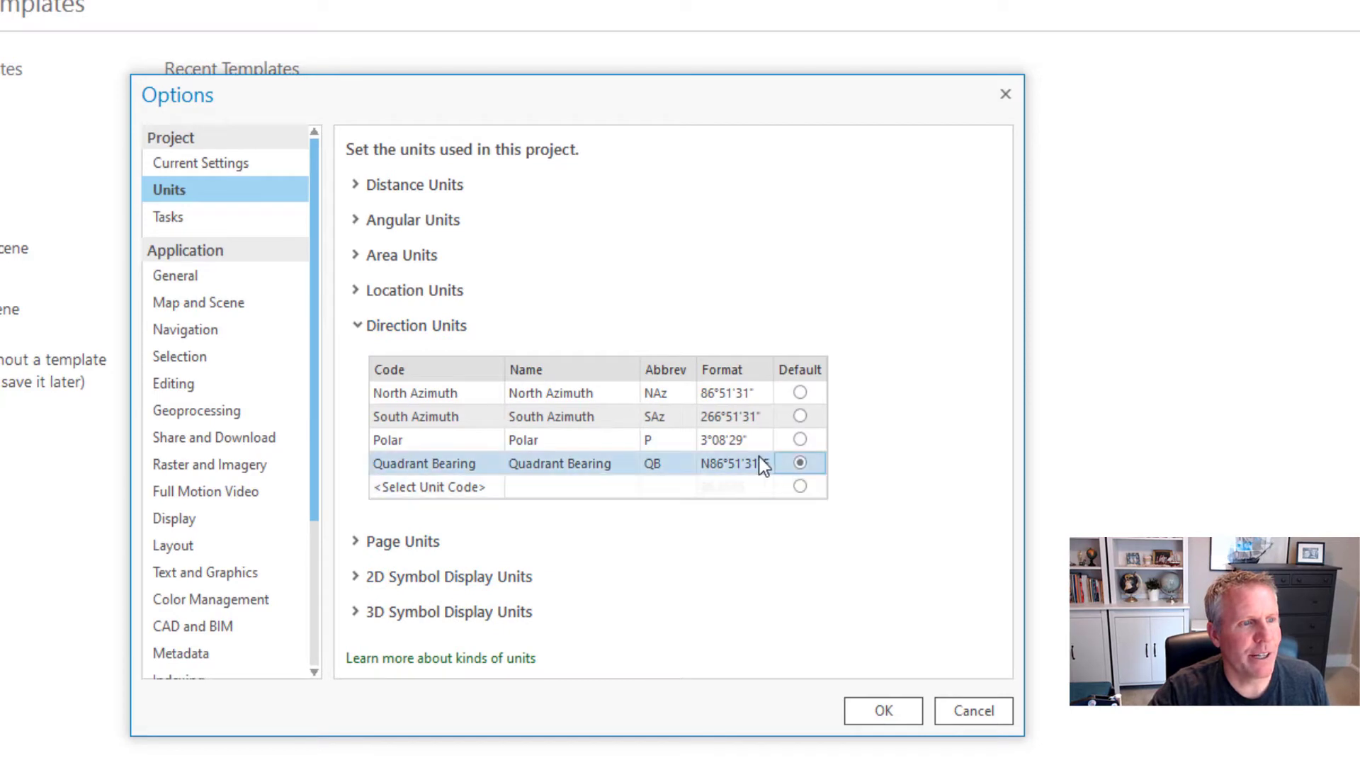
left_click(381, 457)
left_click(412, 445)
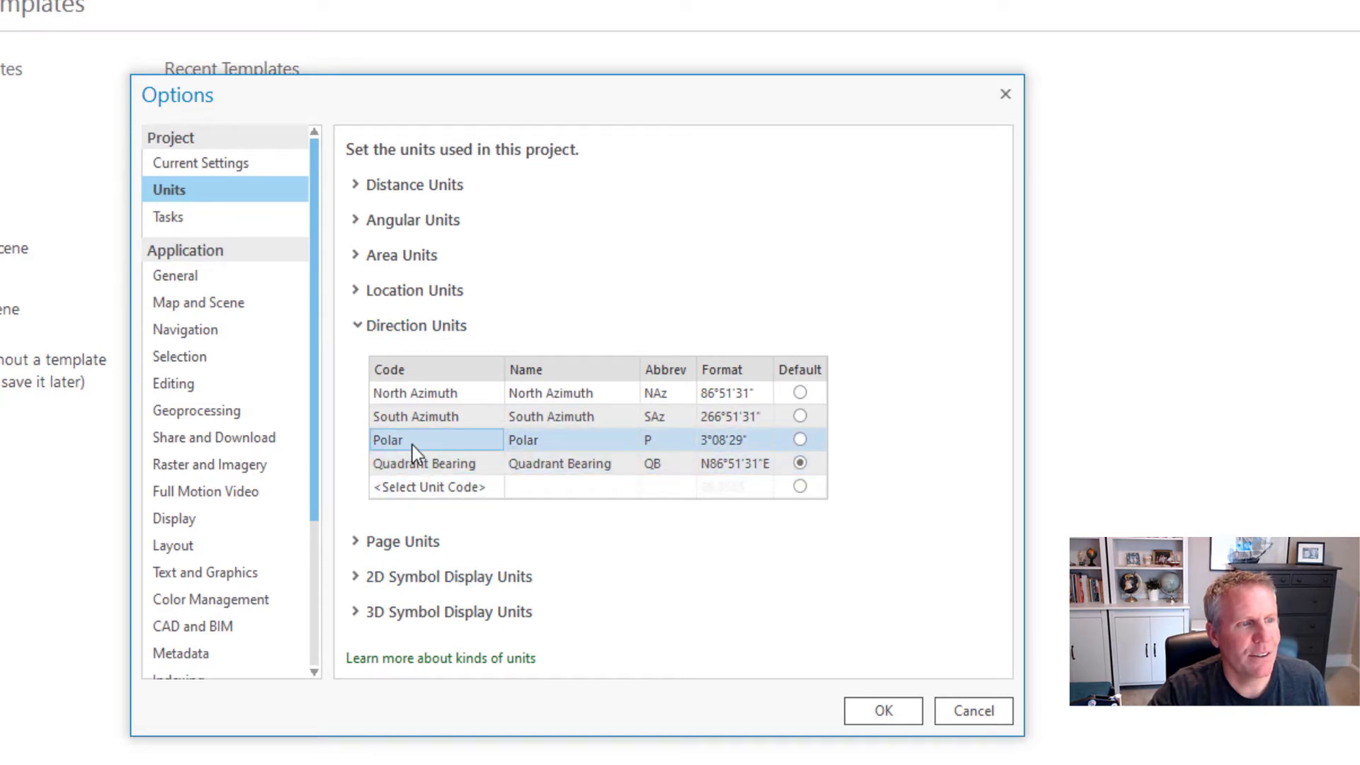
left_click(412, 421)
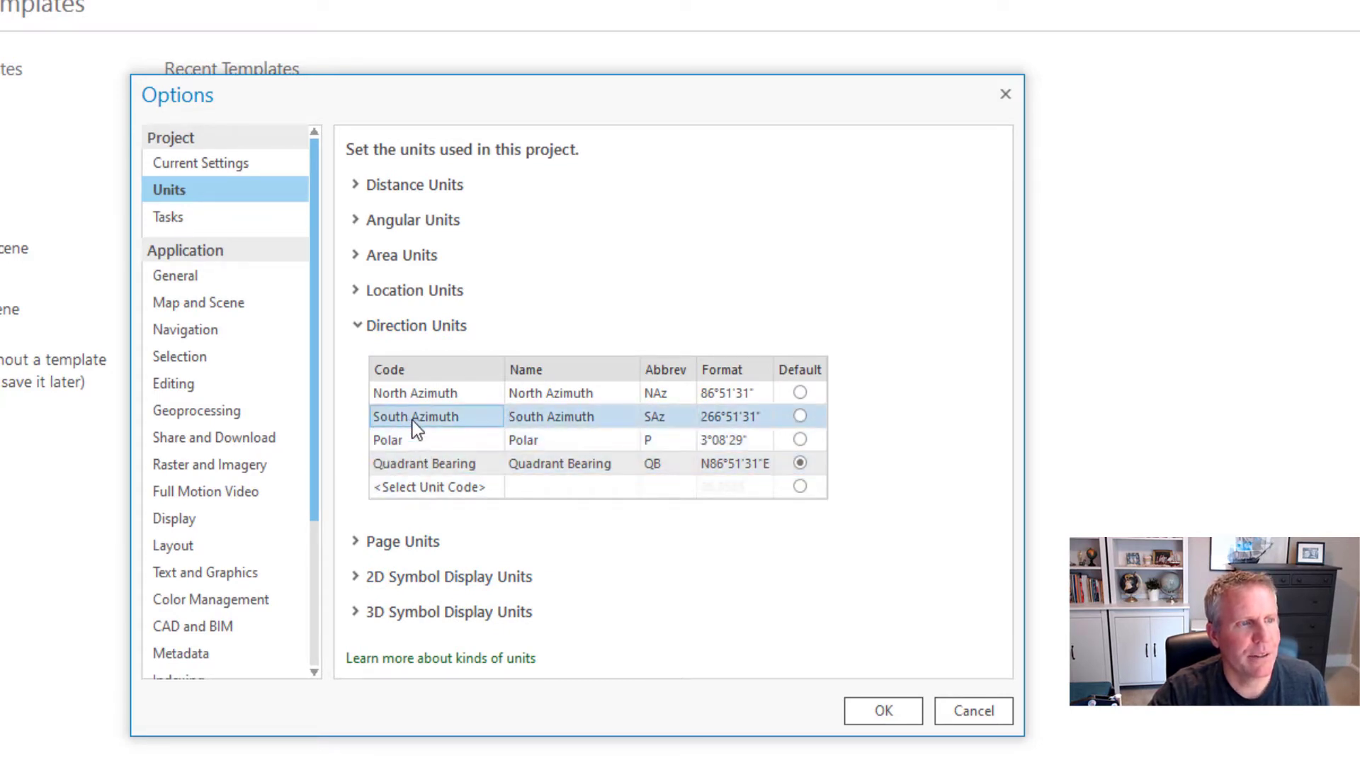
left_click(421, 397)
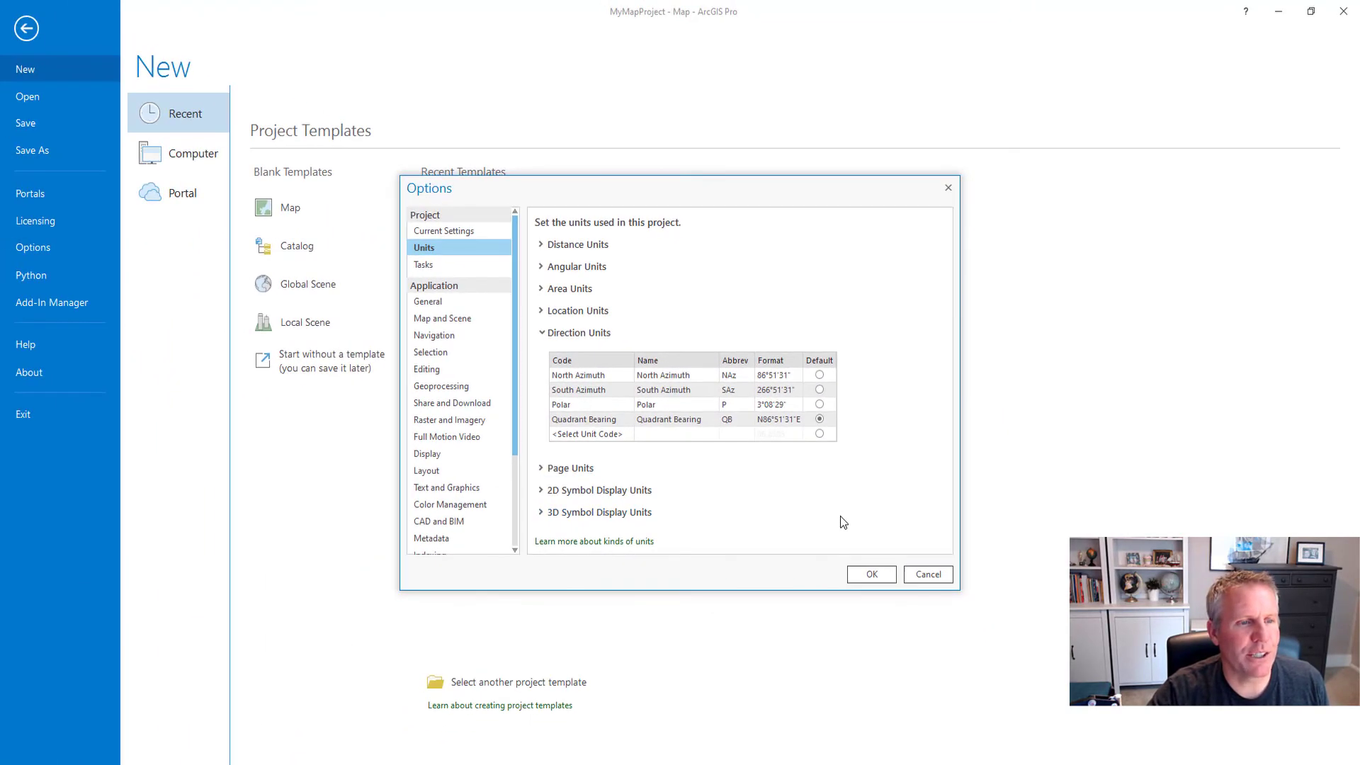
left_click(933, 580)
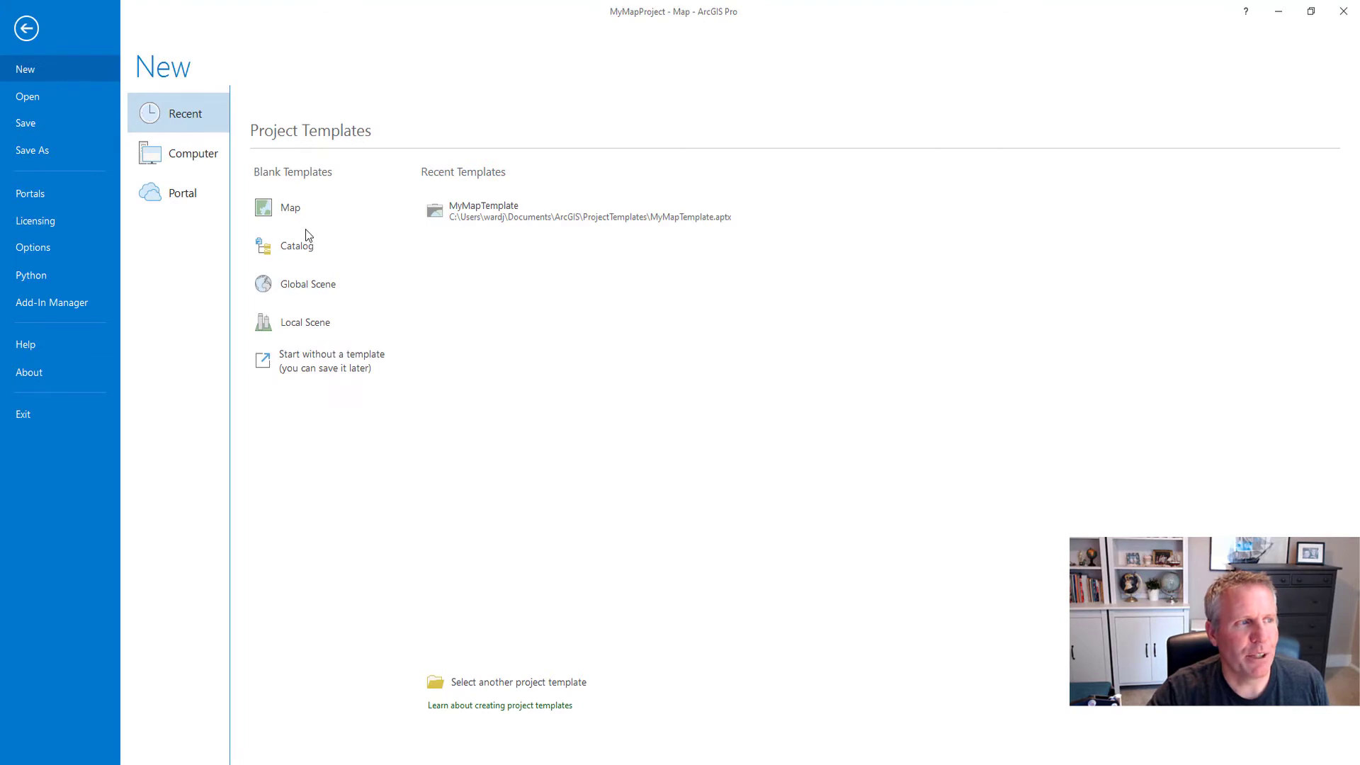
left_click(27, 29)
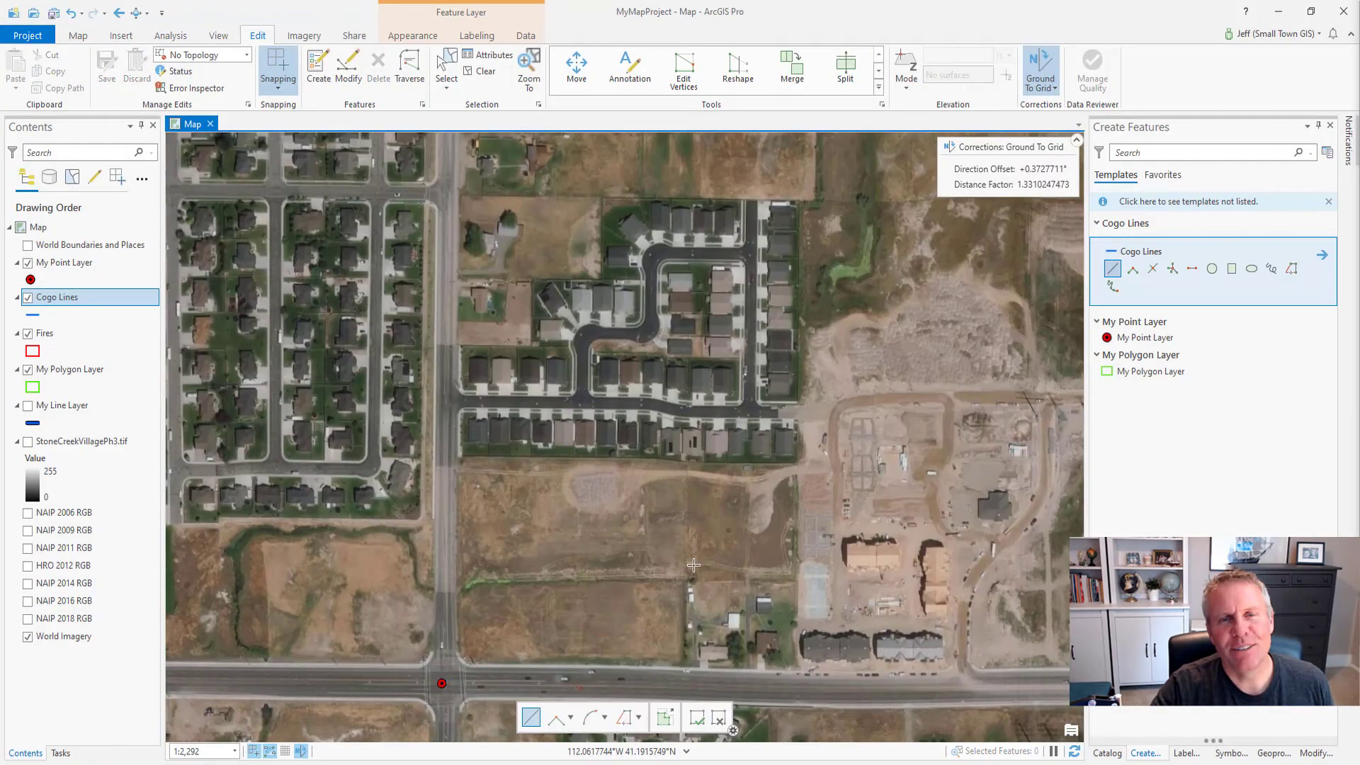
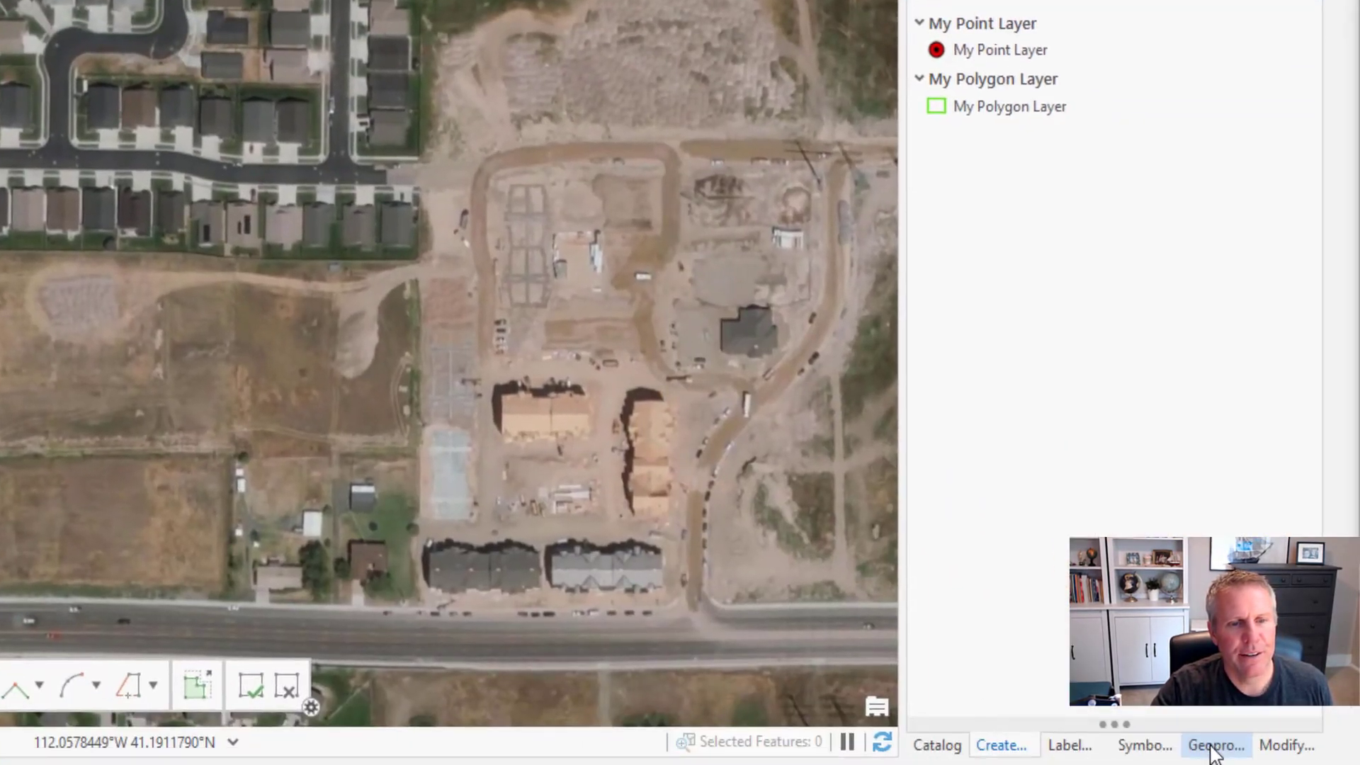
- Find the Enable COGO geoprocessing tool and run it with Cogo Lines as the input line features
left_click(1214, 745)
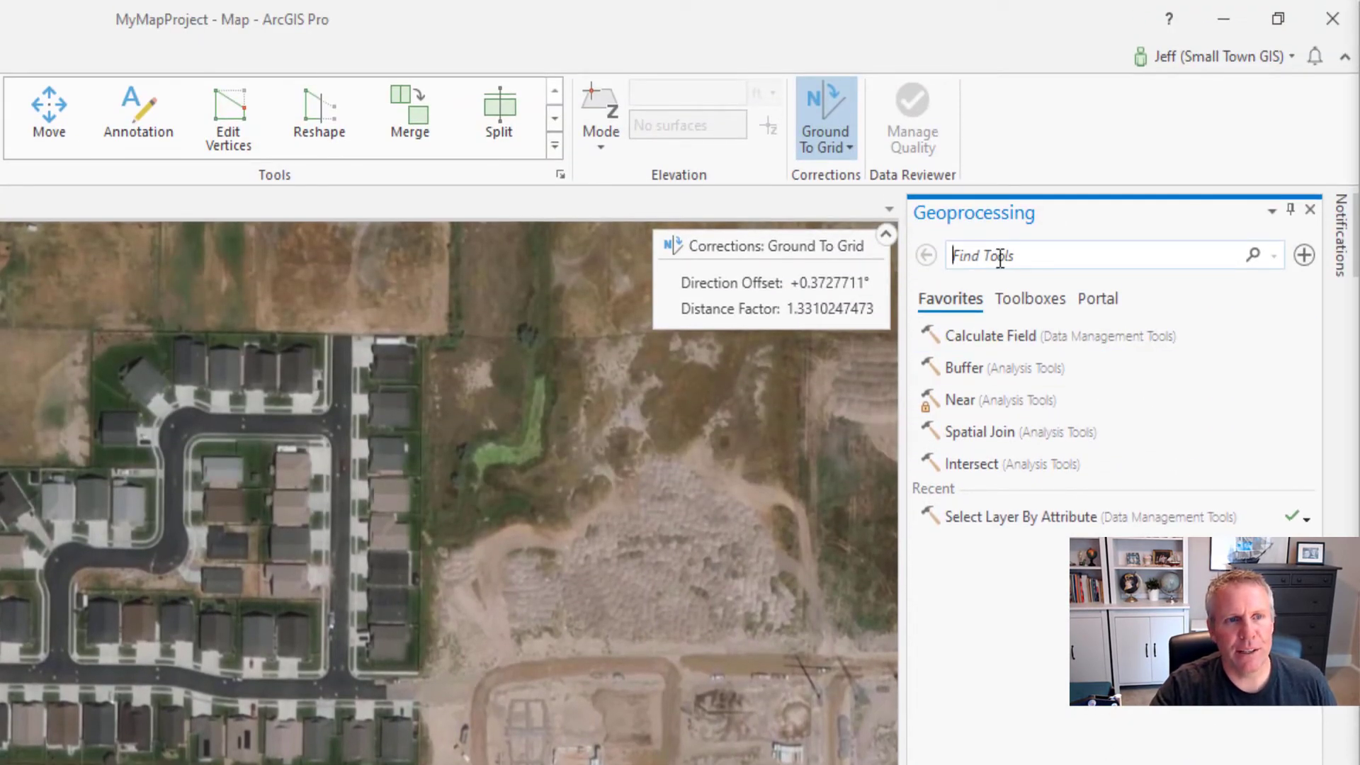
type("ena")
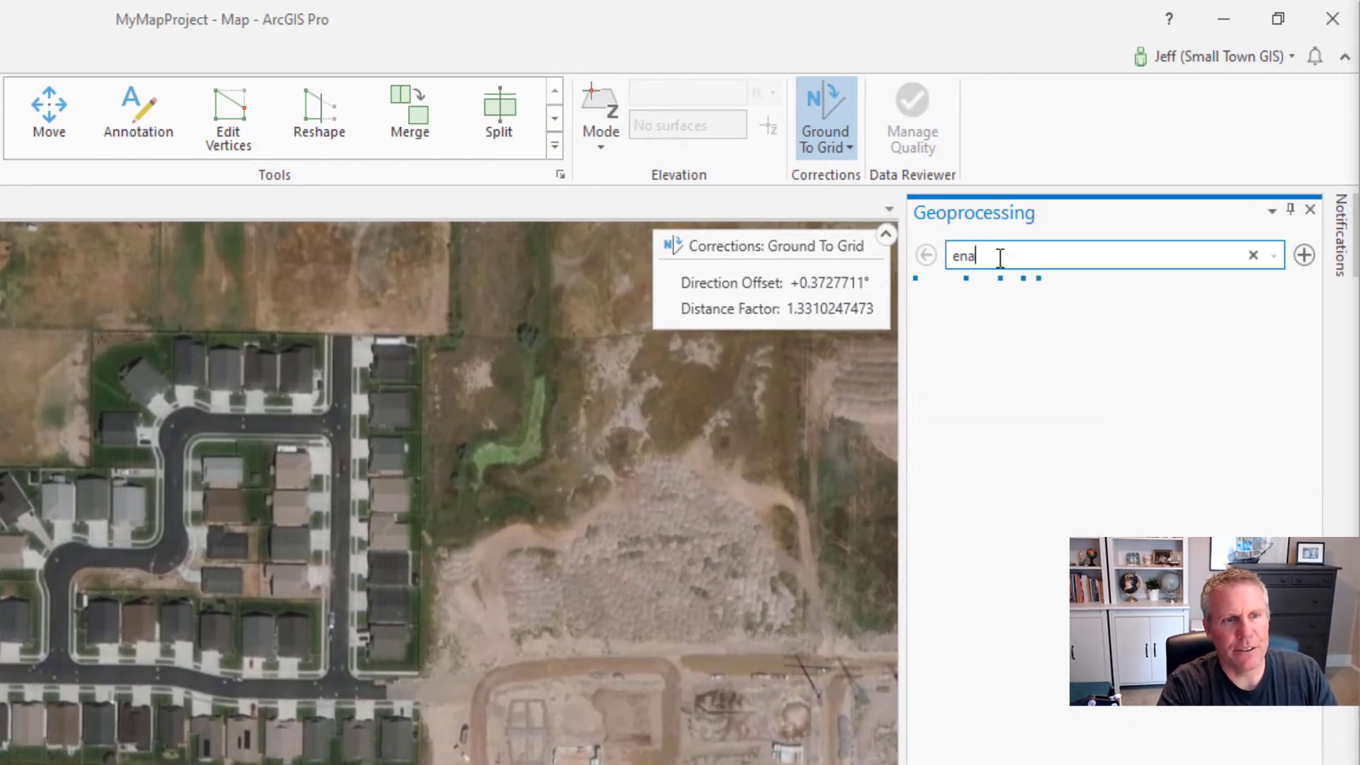
type("ble cogo")
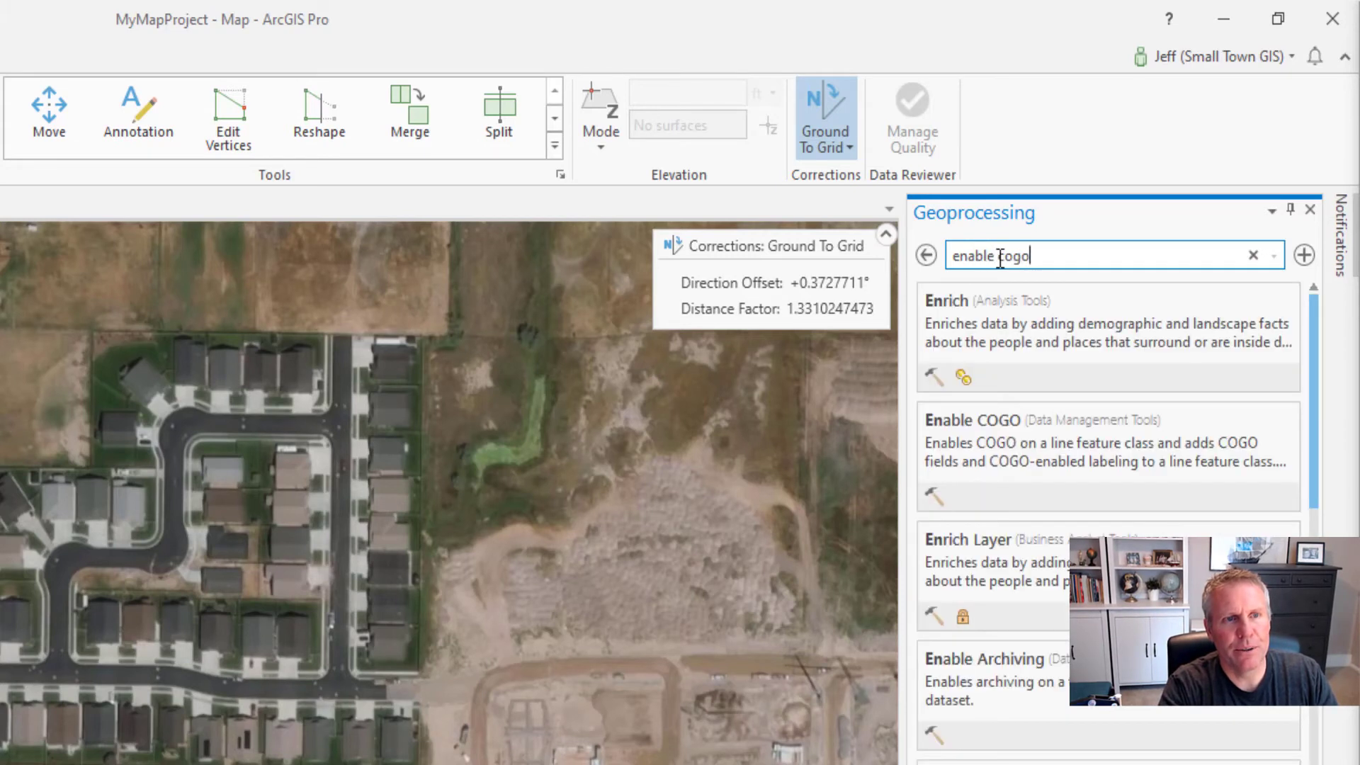
left_click(980, 316)
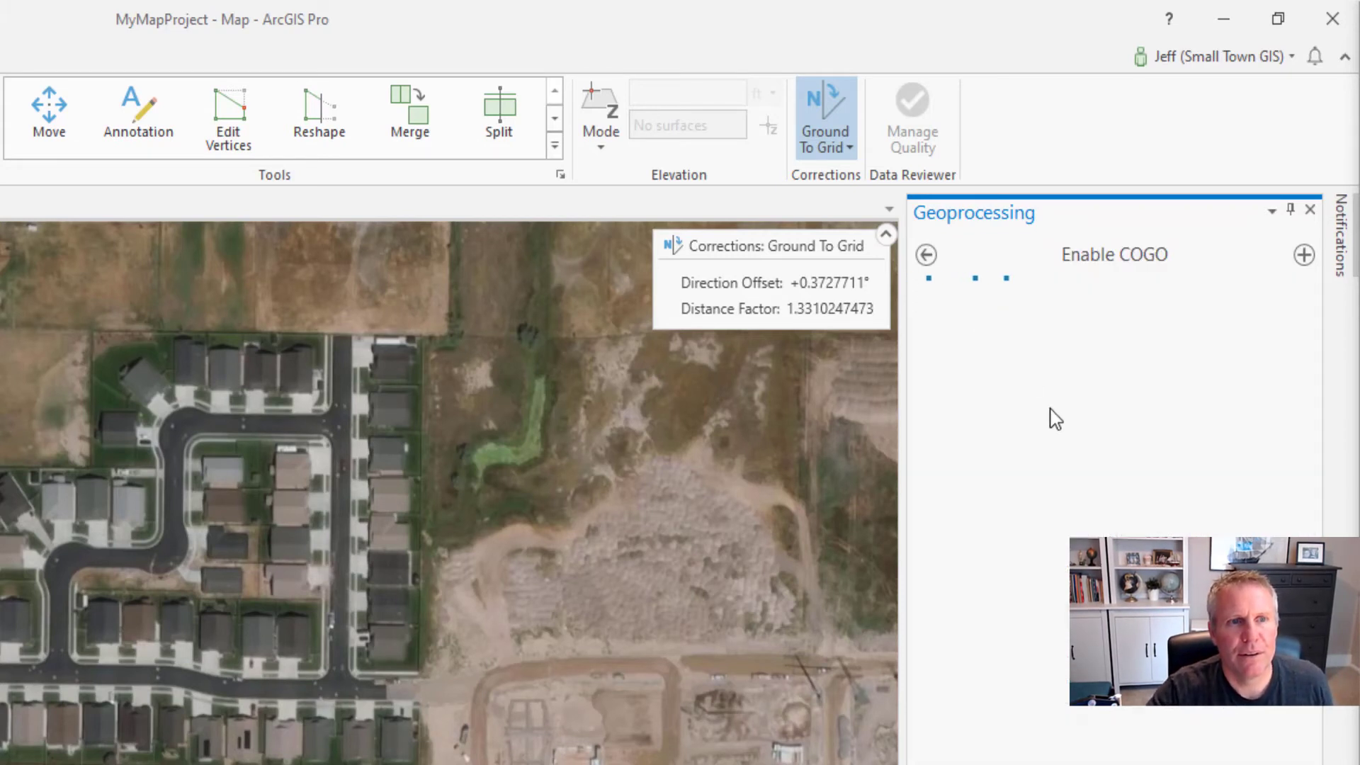
left_click(1273, 362)
left_click(1018, 391)
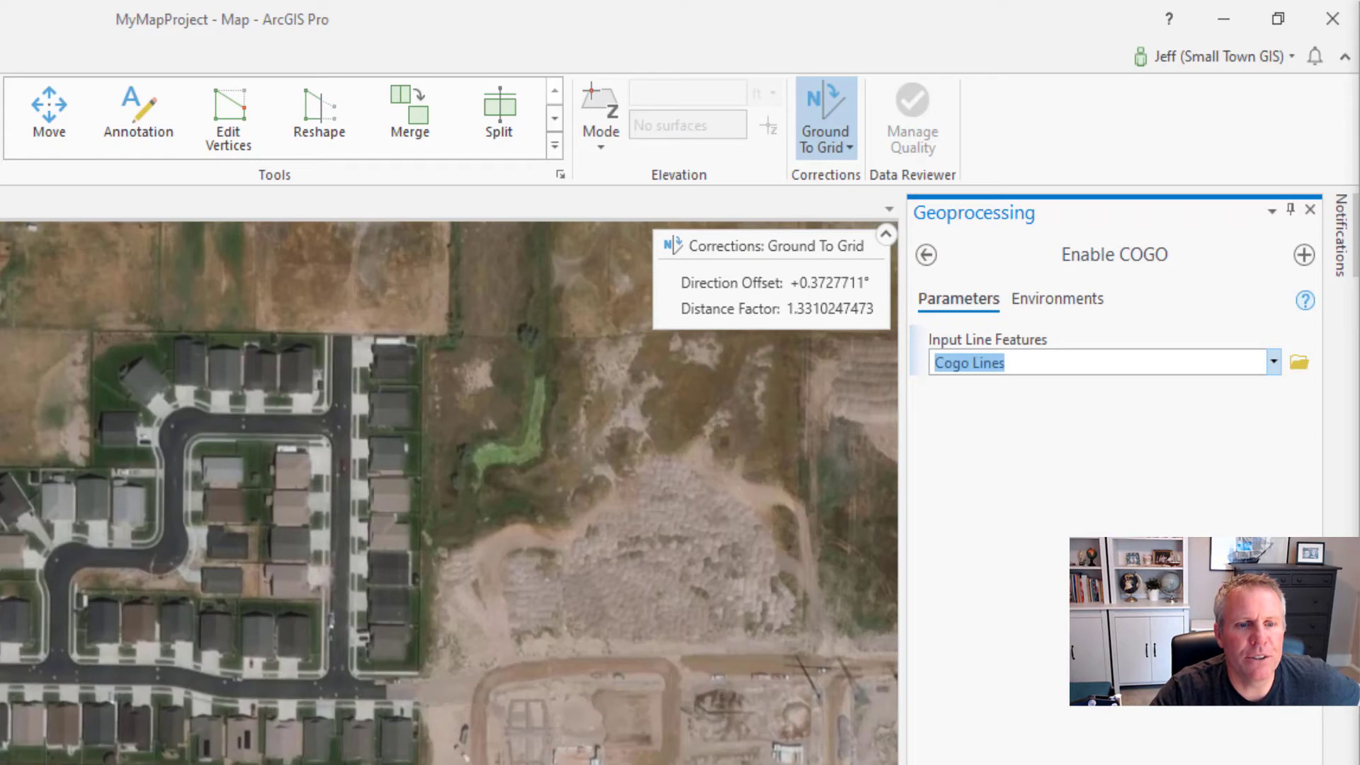
key("Return")
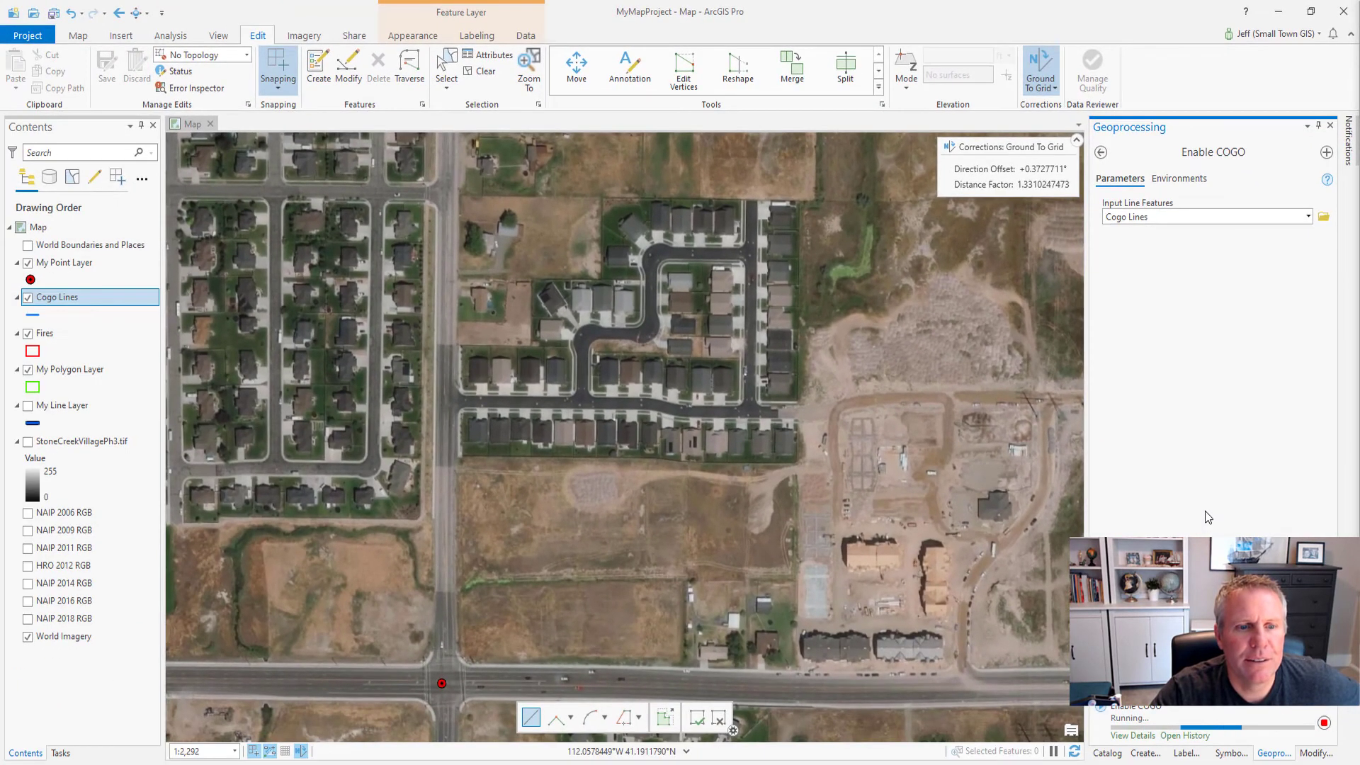
- Close the Enable COGO tool and bring up the available actions for the Cogo Lines layer
left_click(1100, 152)
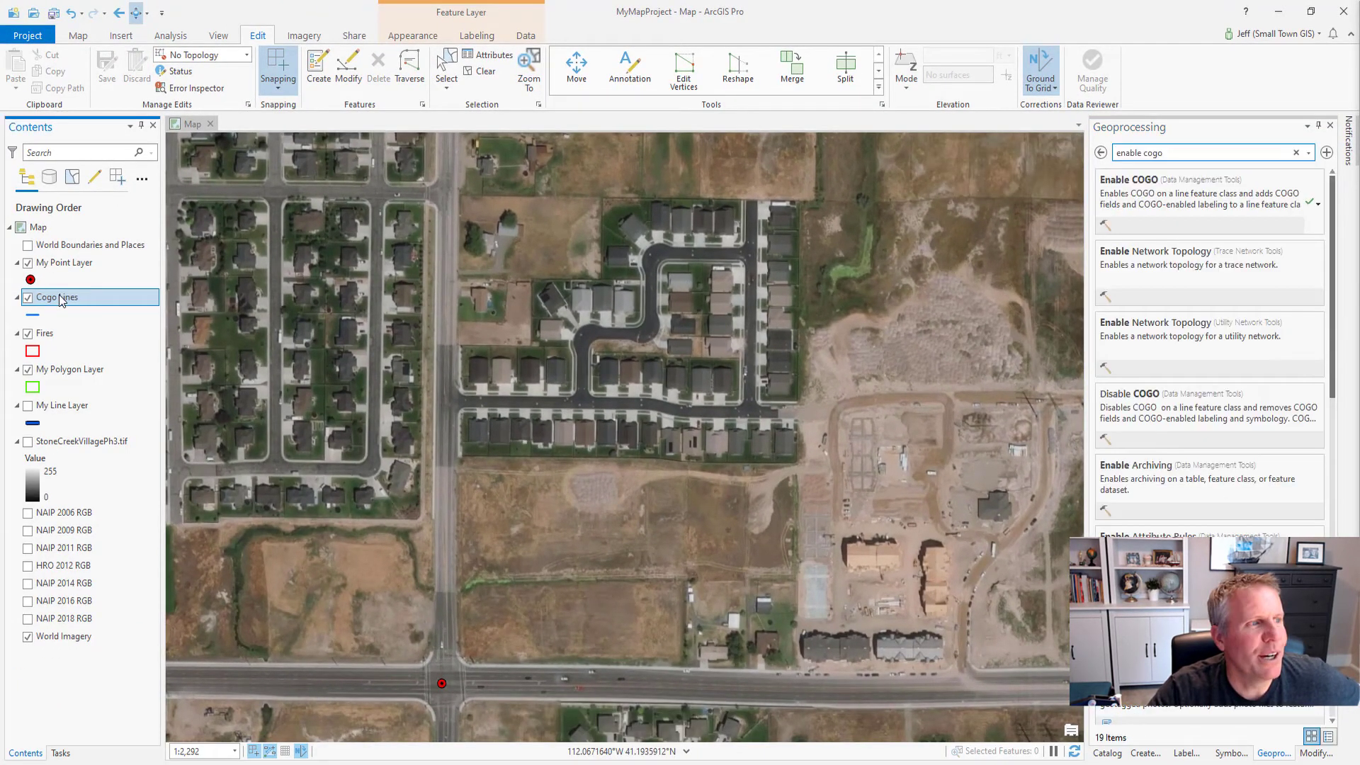
right_click(60, 301)
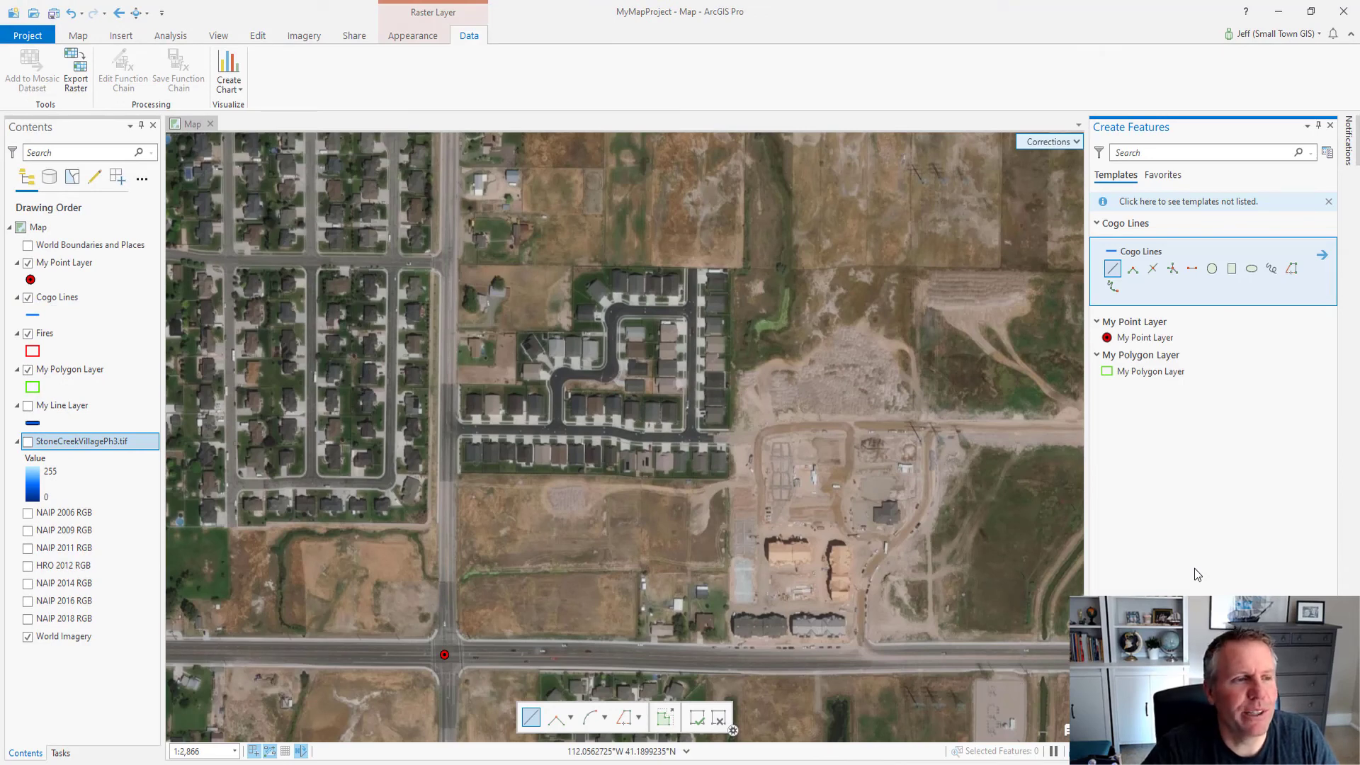
- Draw a two-point Cogo Lines feature from the red point at the road intersection, with direction N0°39'06"E and distance 1099.87 ft
left_click(1192, 270)
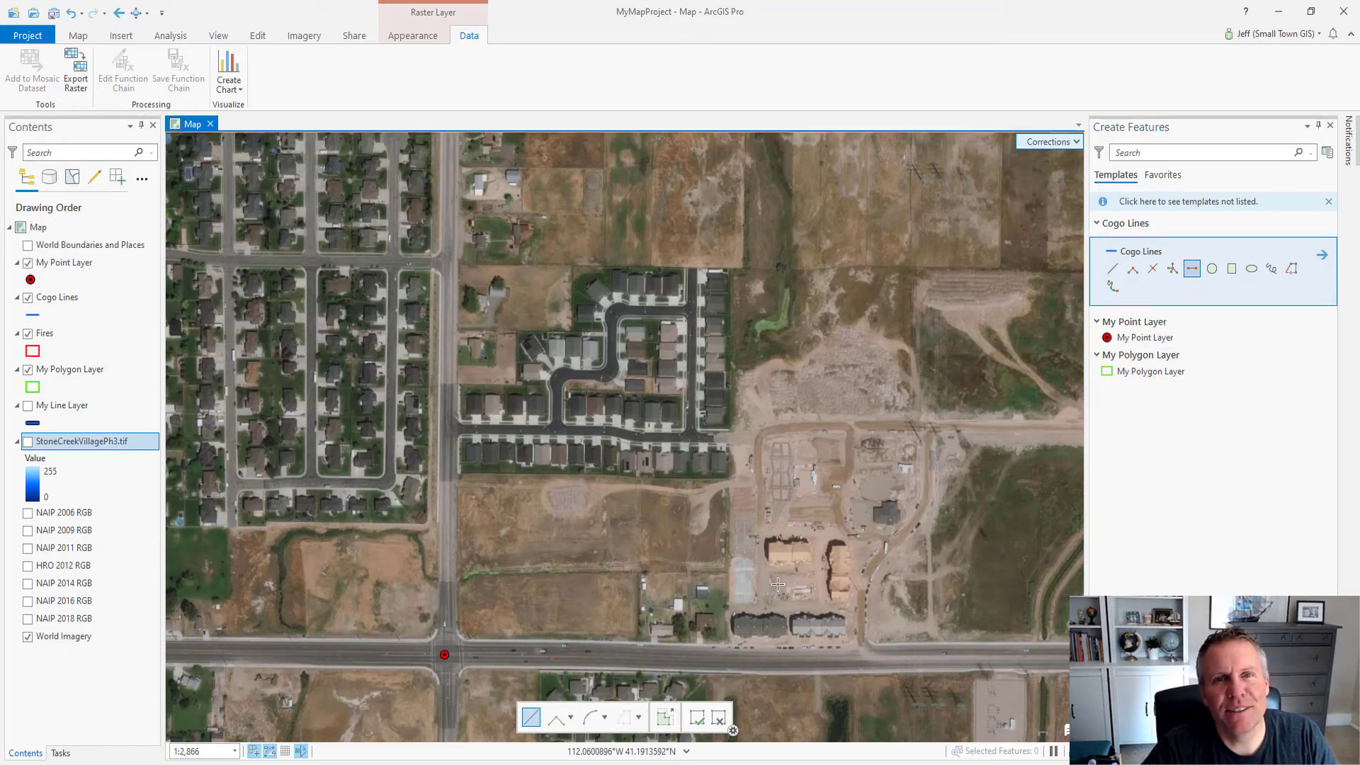
left_click(445, 653)
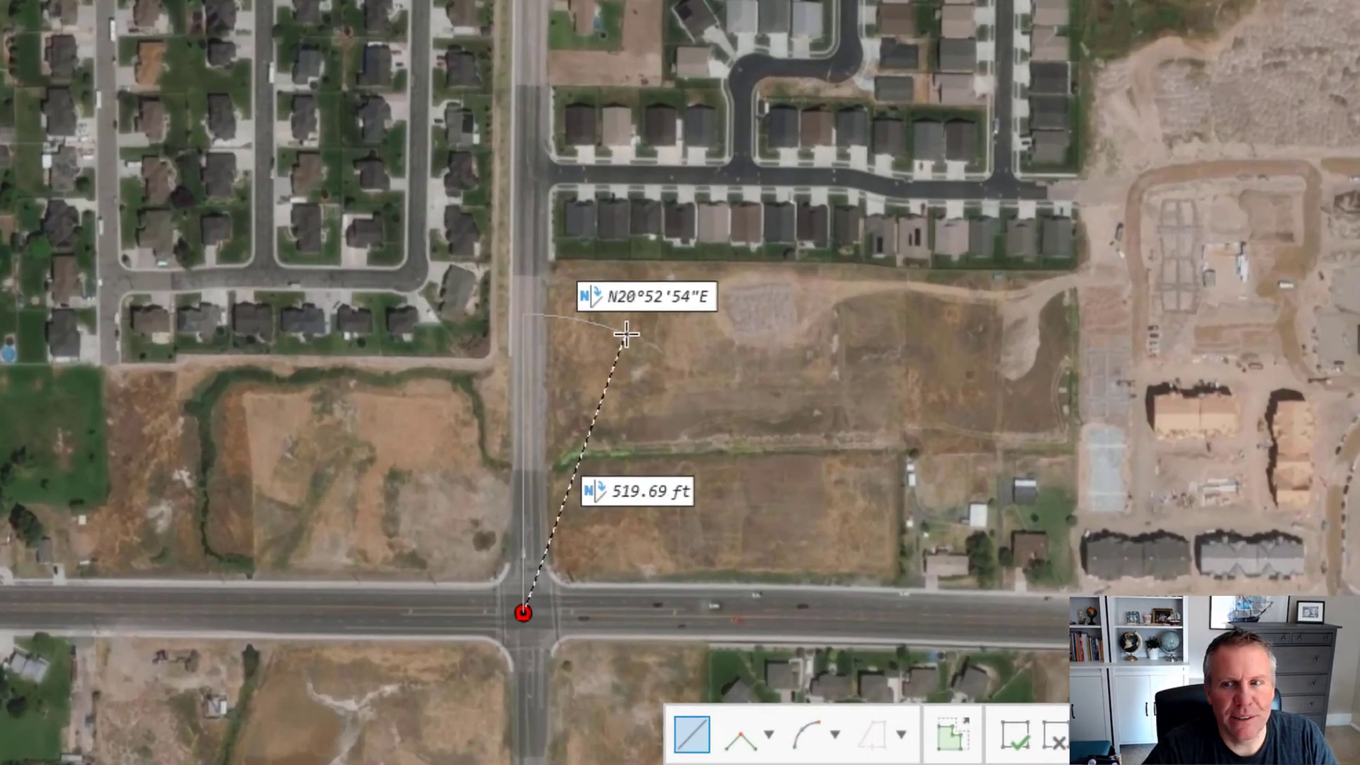
key("Tab")
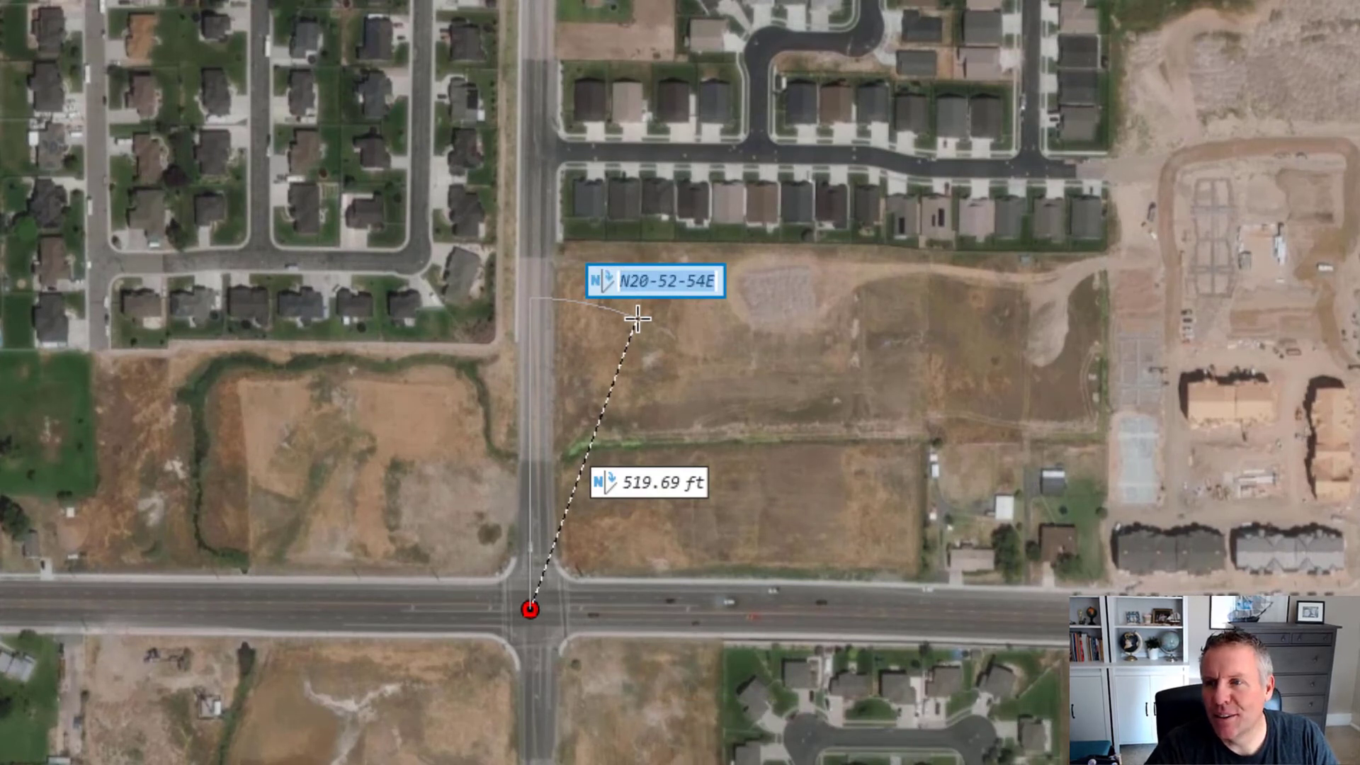
type("0")
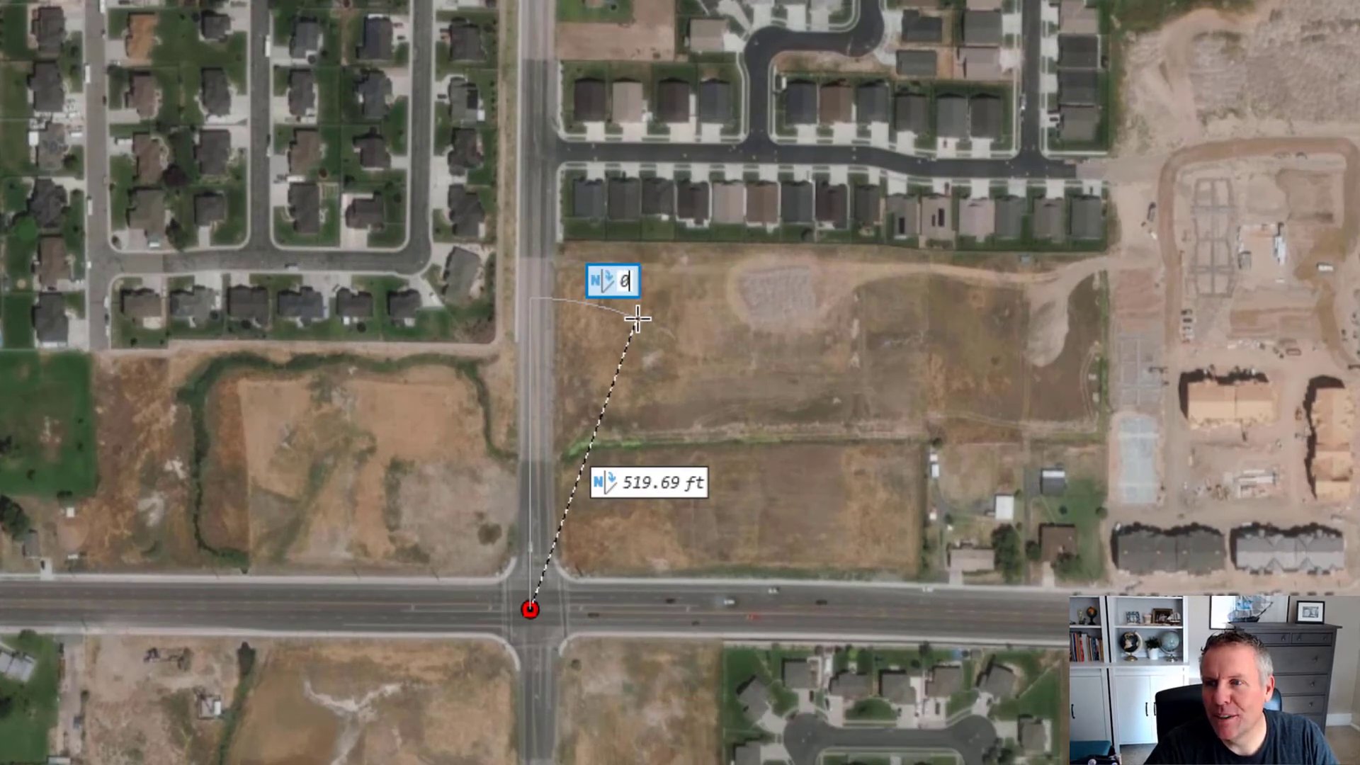
type(".3906-1")
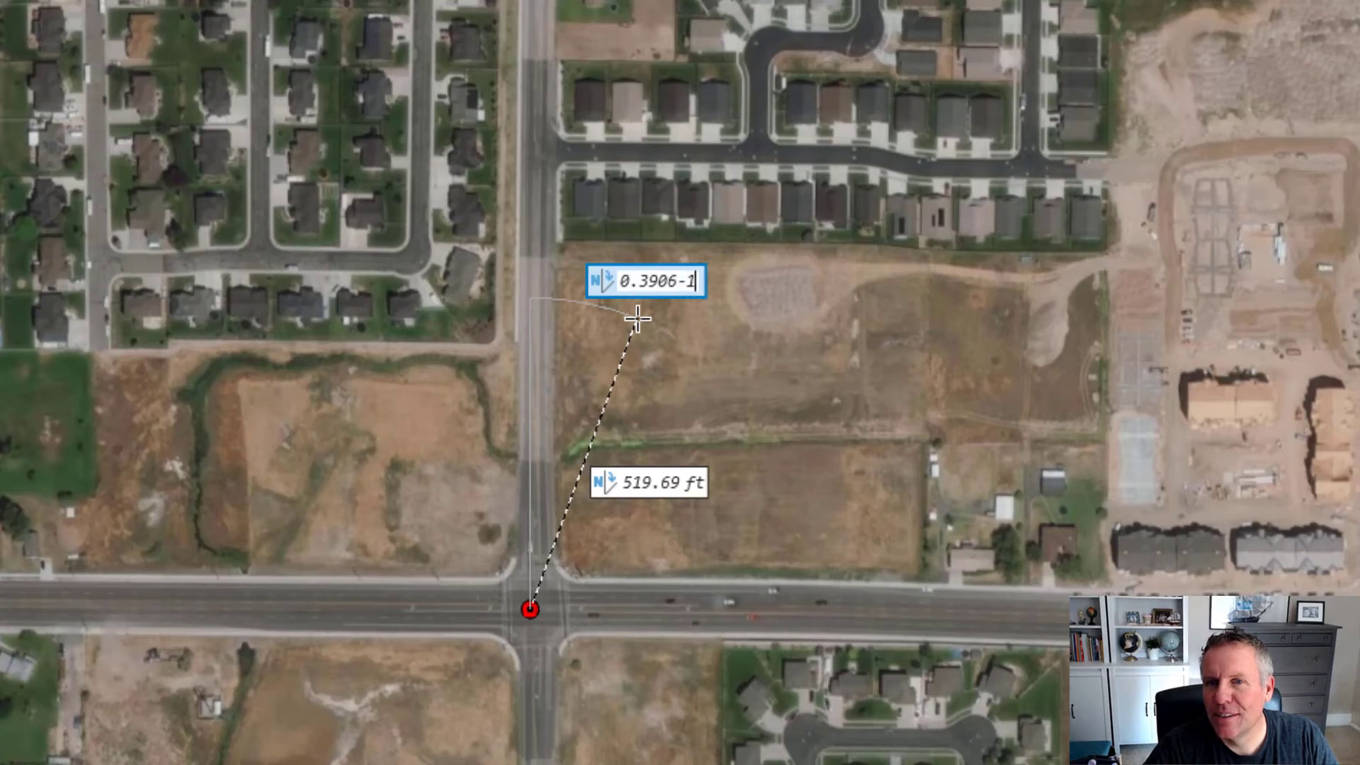
key("Tab")
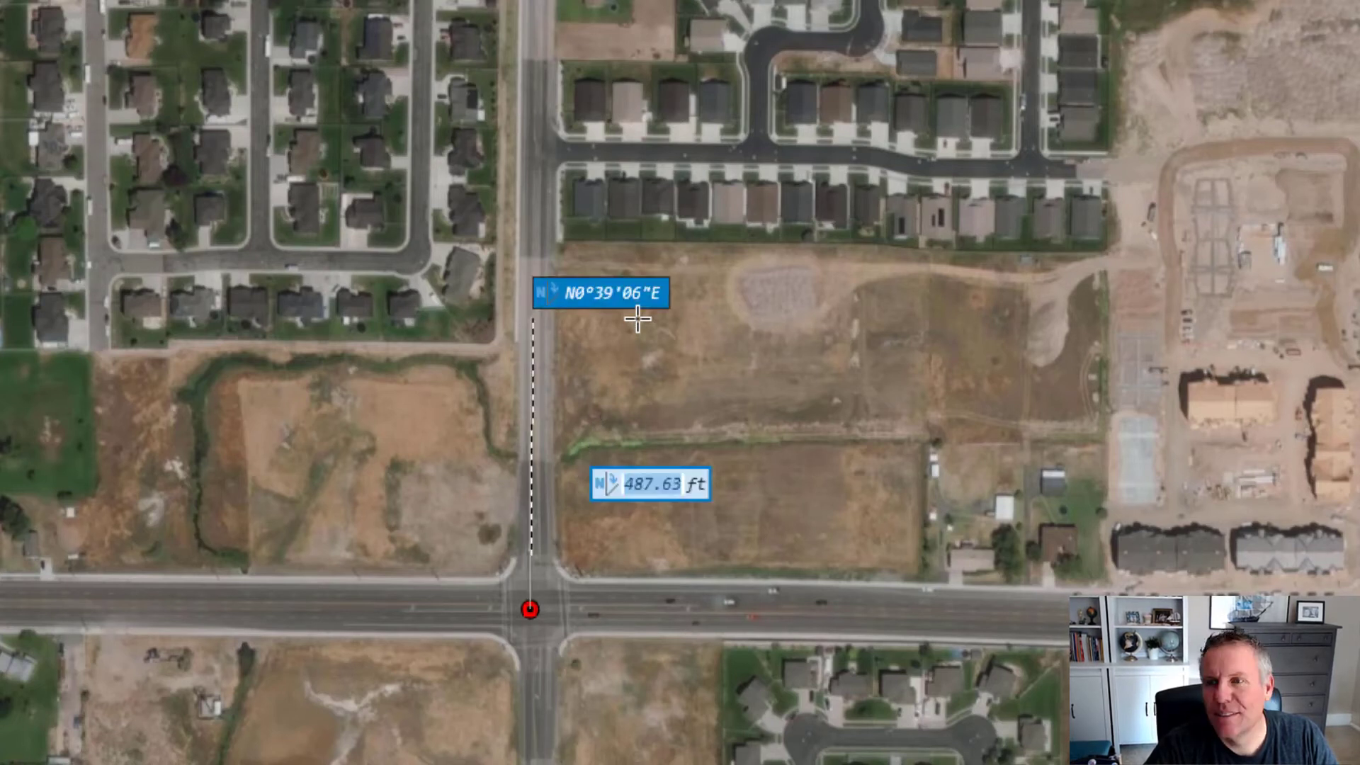
type("1099.87")
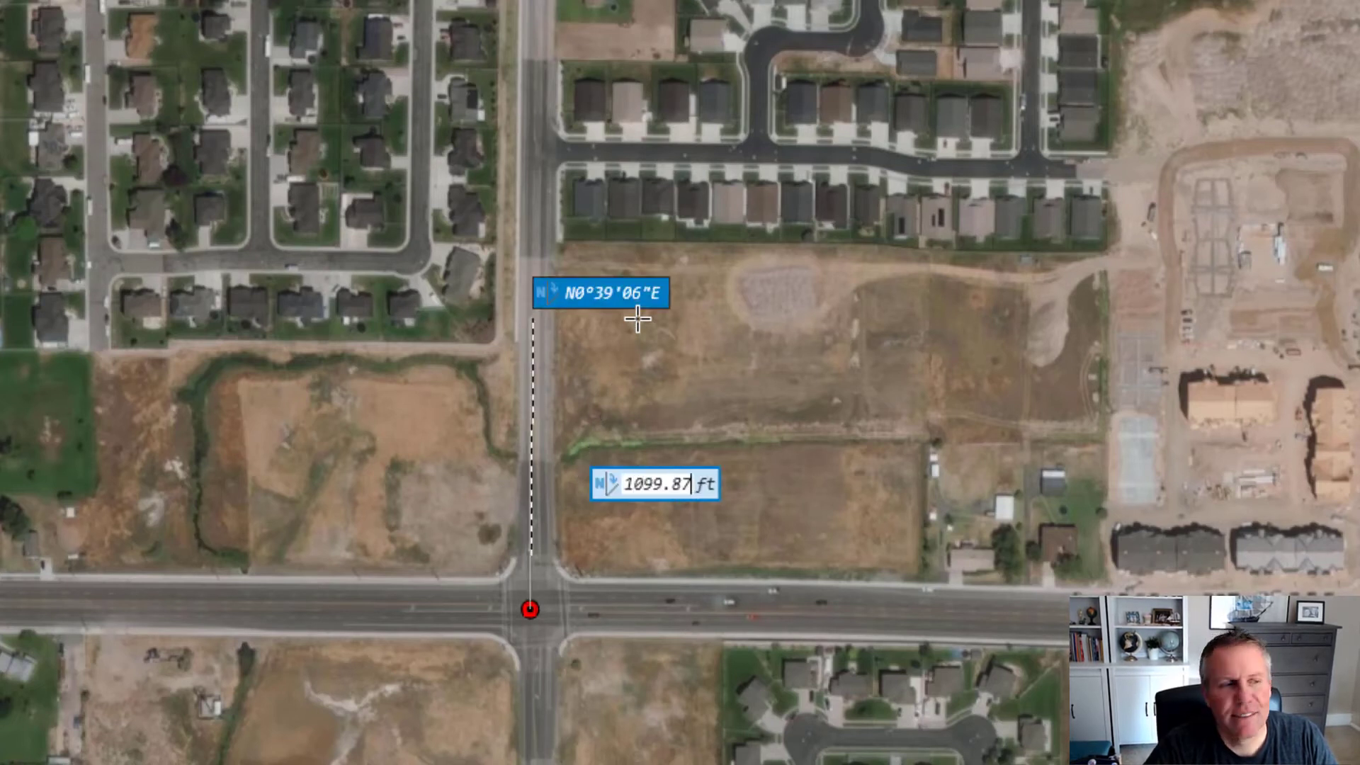
key("Return")
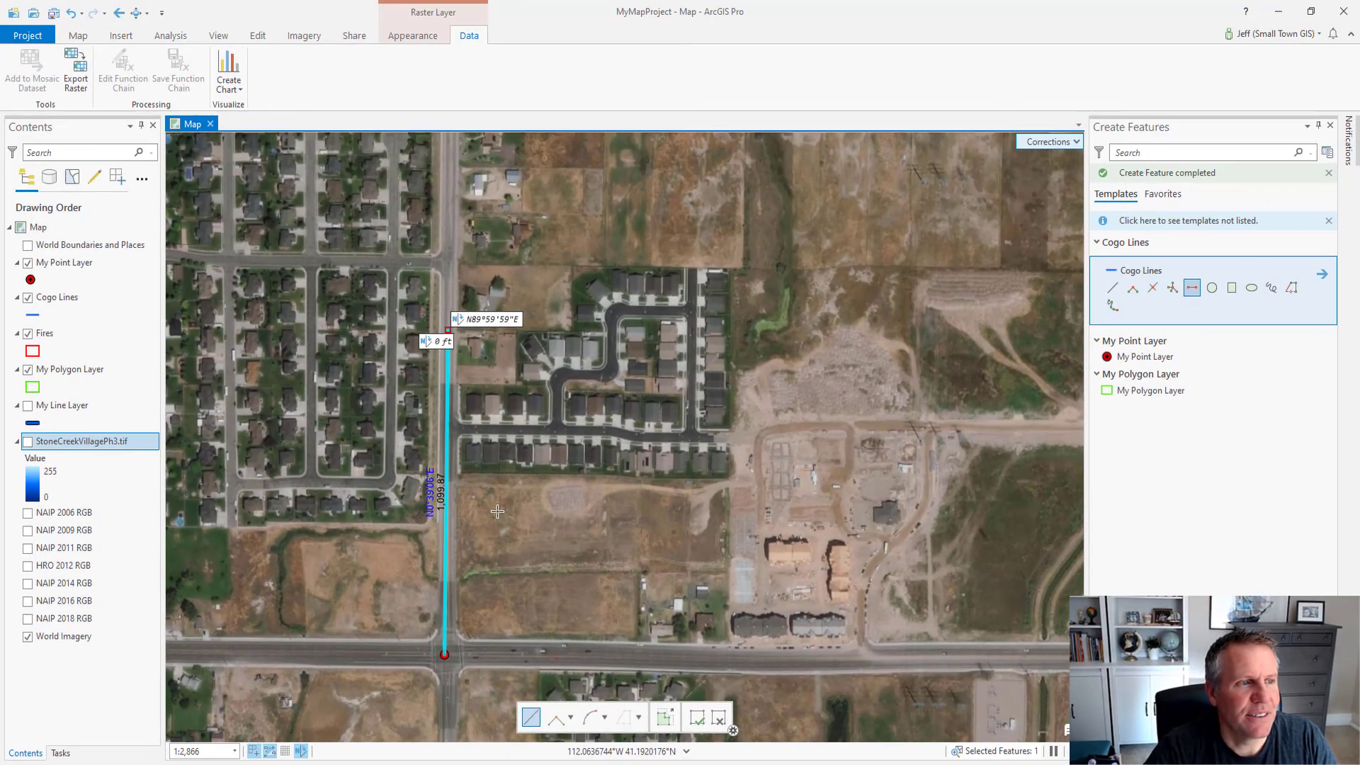